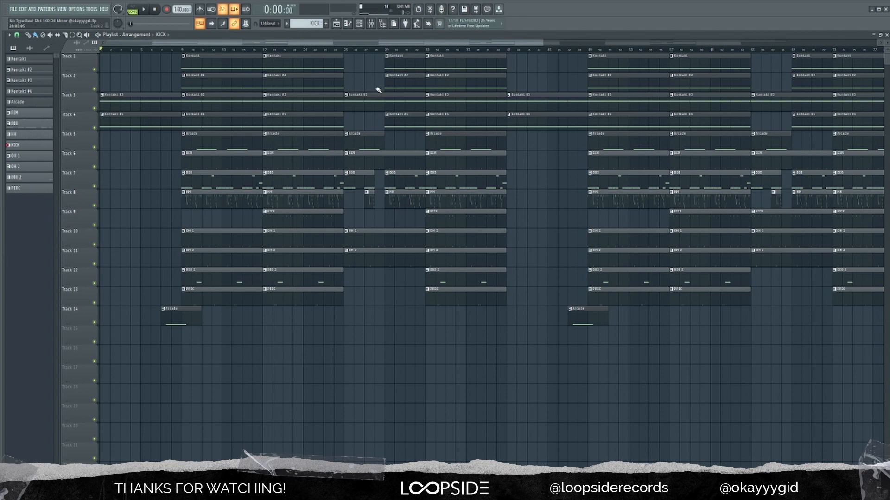
- Open the first Kontakt pattern from Track 1 in the piano roll and play it back
double_click(227, 69)
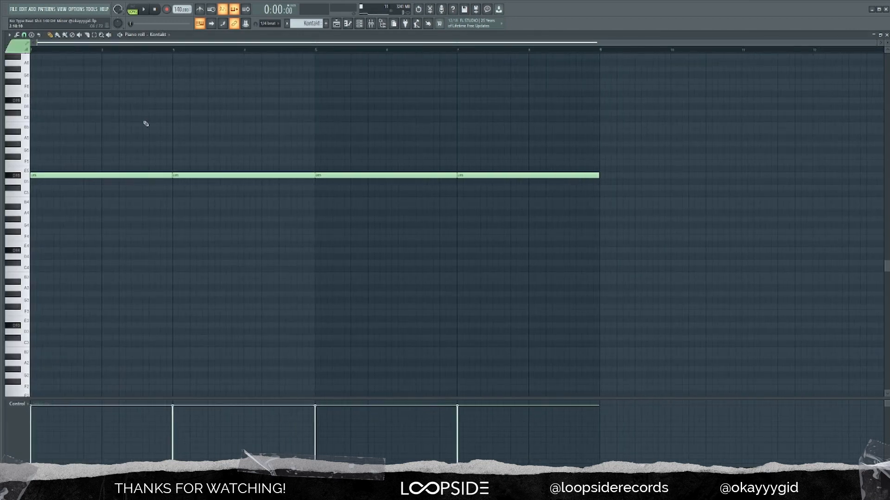
scroll(145, 121, up, 3)
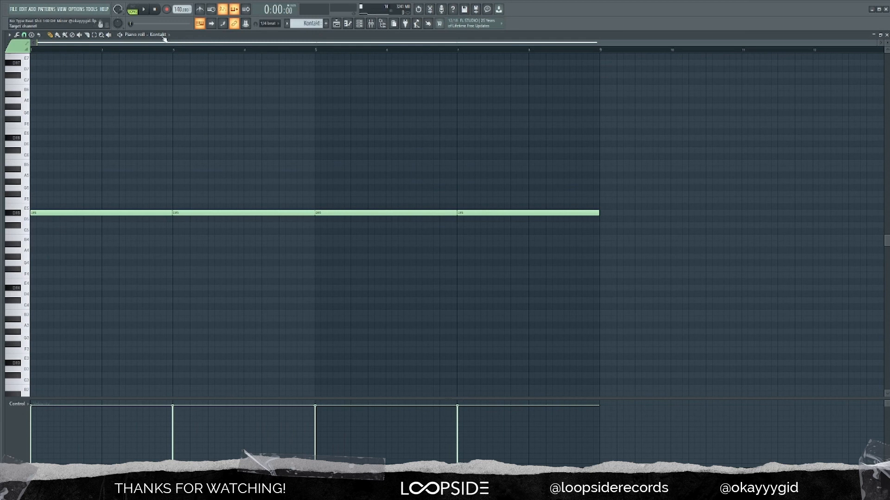
key(space)
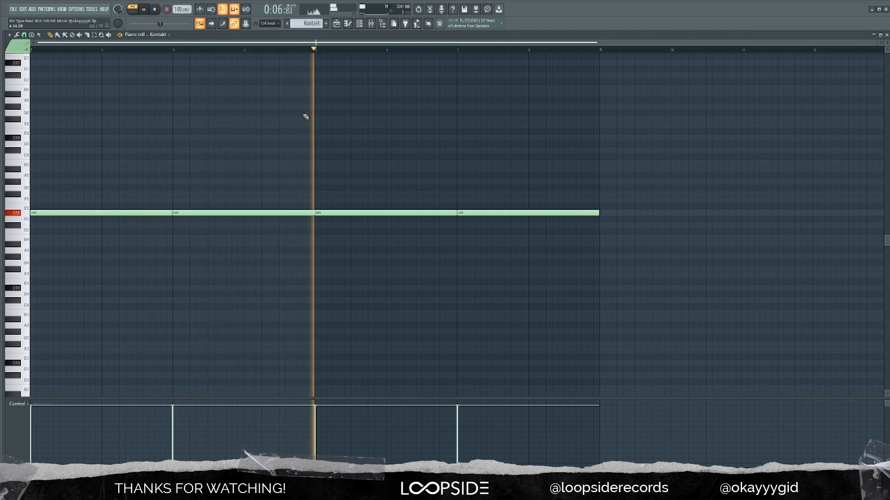
key(space)
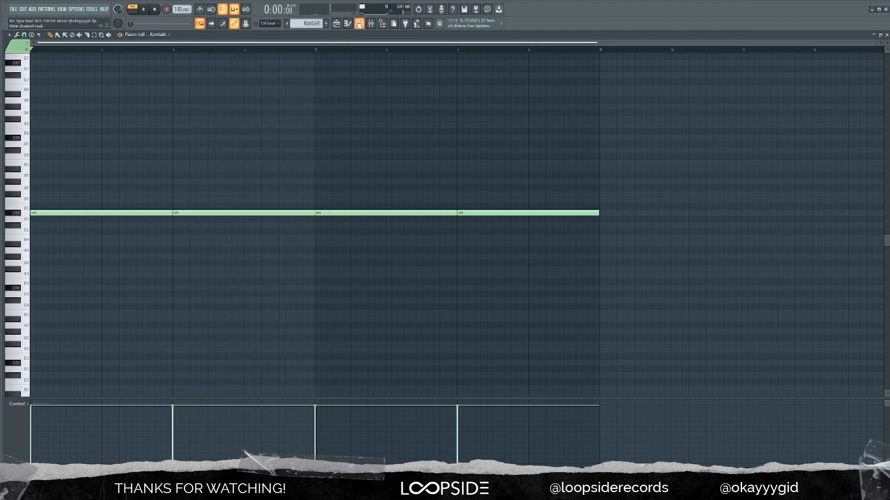
- Open the first Kontakt channel's instrument, show its Arkhis preset browser, and close the plugin
click(360, 23)
click(179, 168)
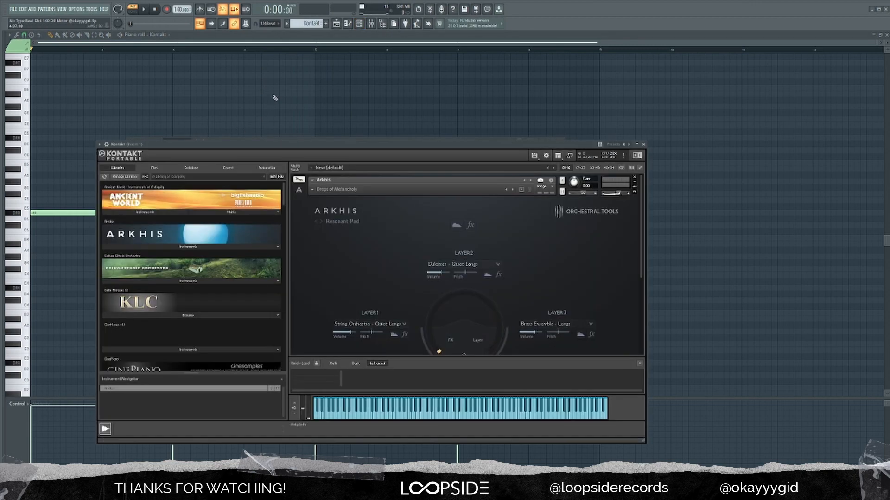
drag(375, 145, 370, 120)
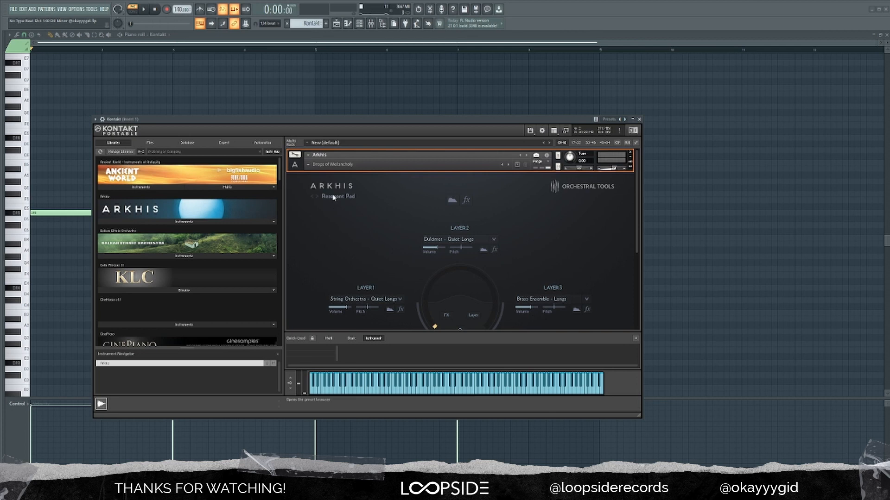
click(357, 185)
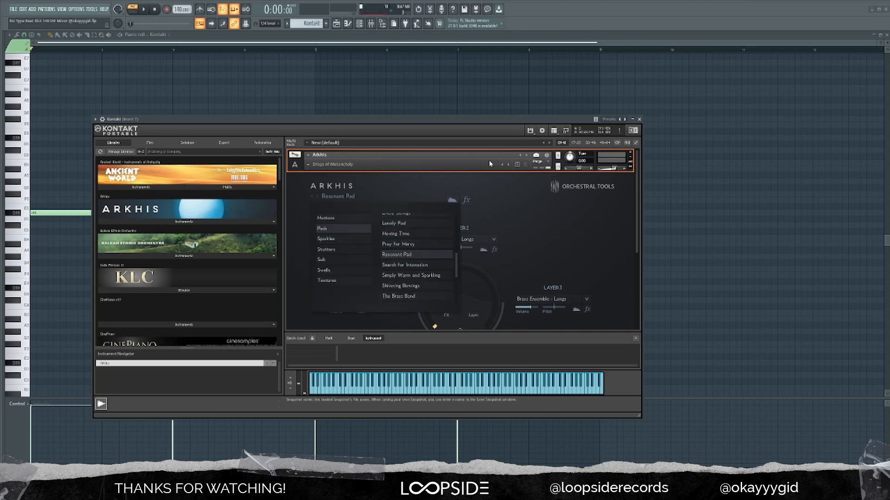
click(639, 119)
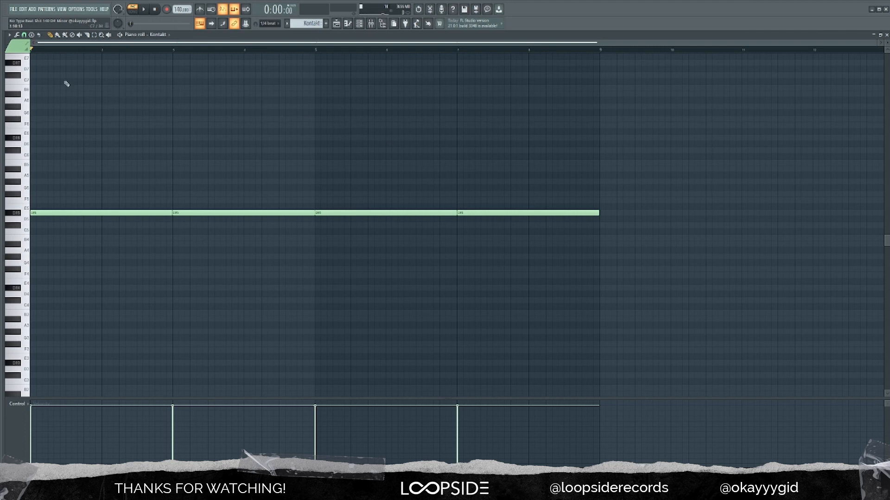
- Show the piano roll's scale highlighting options
click(9, 34)
mouse_move(21, 76)
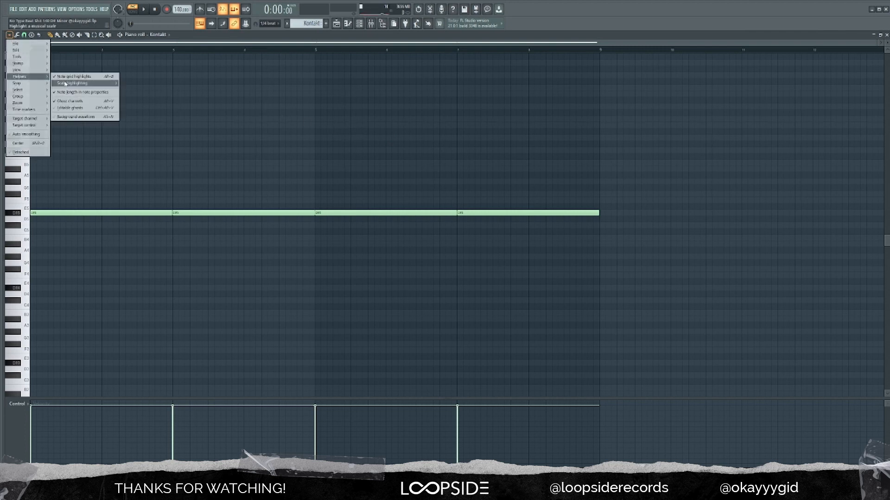
mouse_move(68, 85)
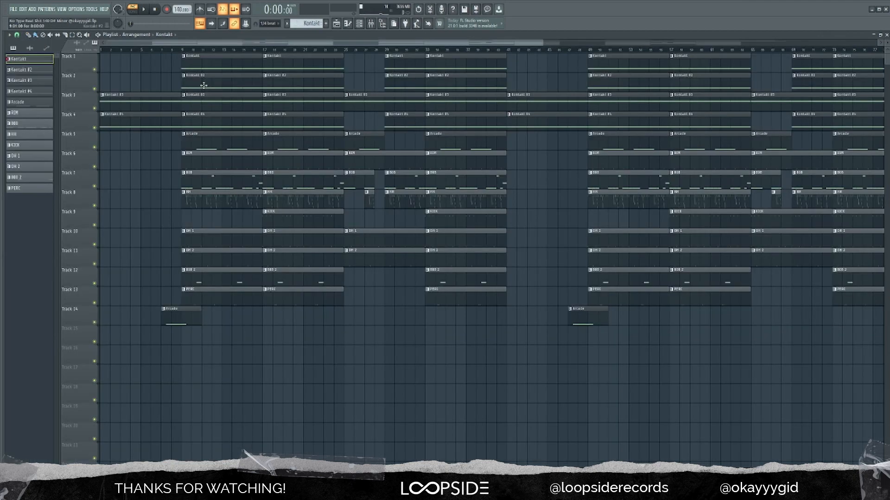
- Open the Kontakt #2 pattern from Track 2 in the piano roll and play it back
double_click(204, 85)
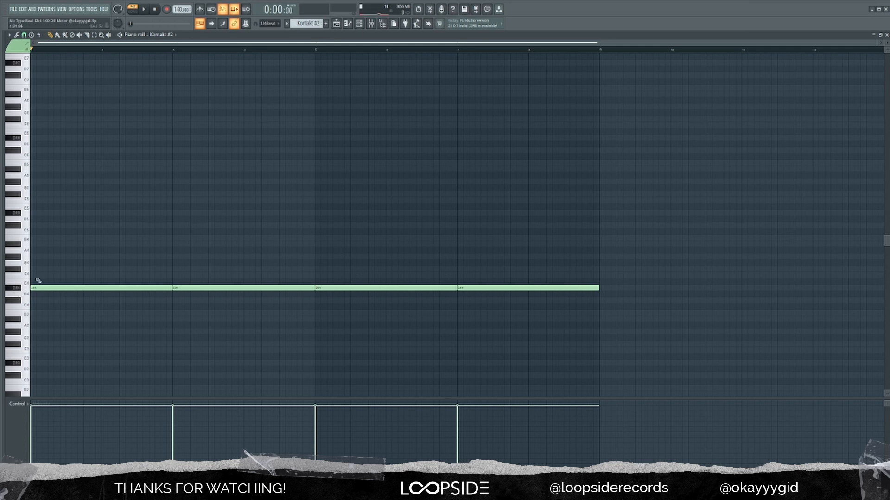
click(359, 24)
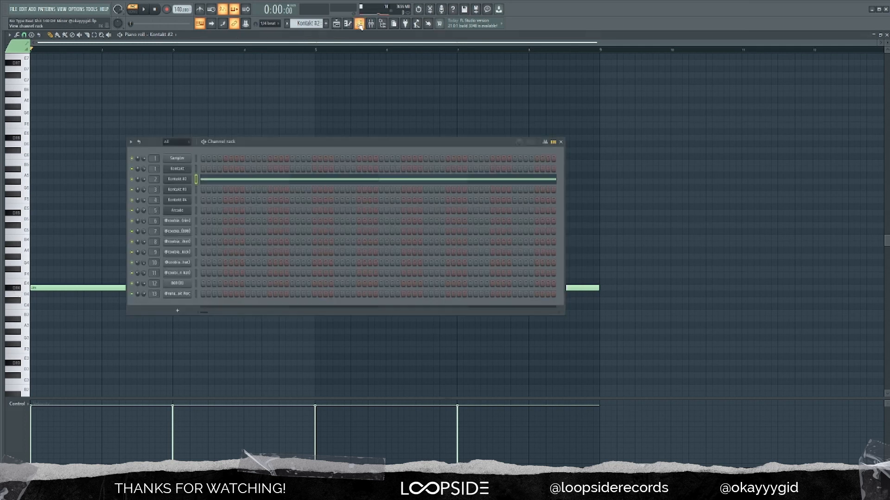
click(561, 142)
key(space)
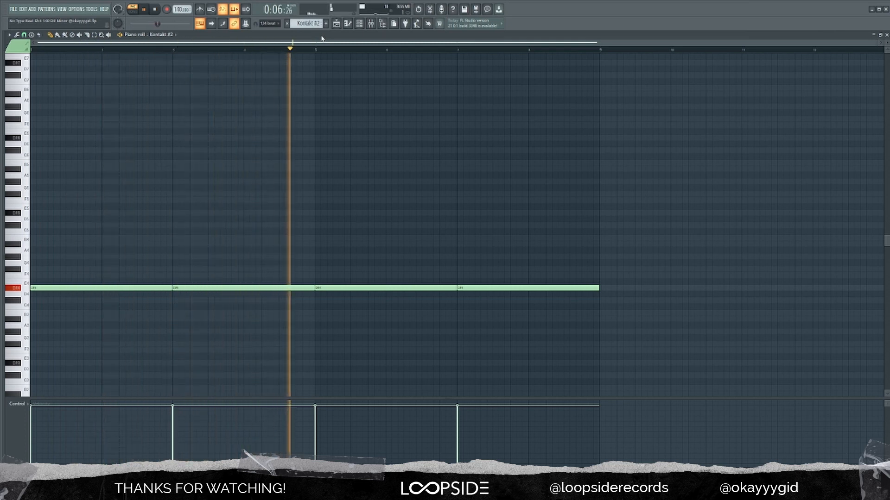
key(space)
- Open the Kontakt #2 channel's instrument and examine its Arkhis preset
click(359, 24)
click(181, 181)
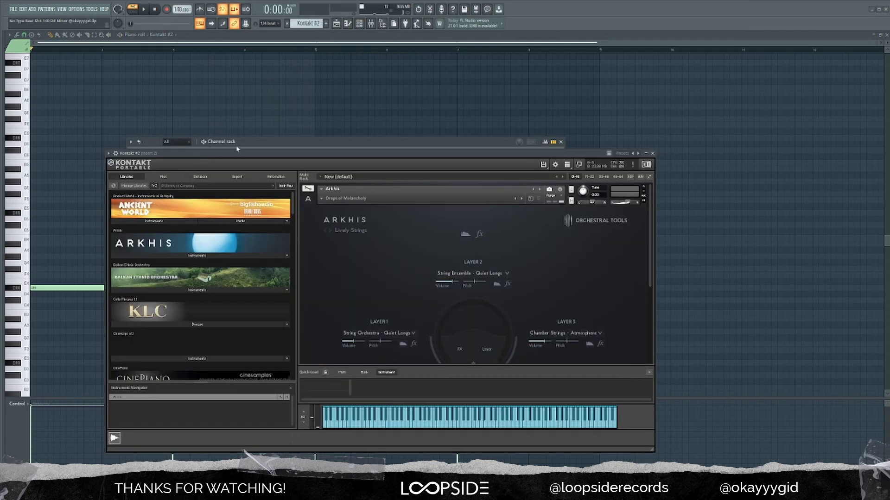
click(351, 231)
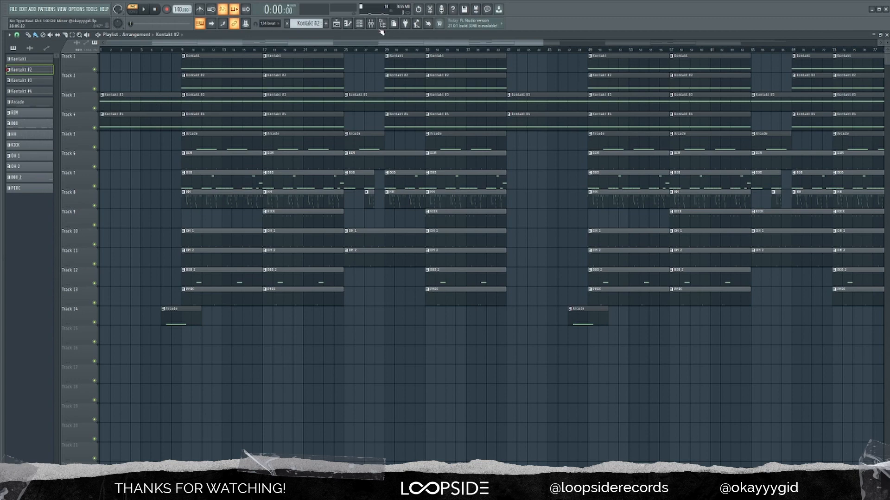
- Examine the Ancient World instrument loaded on the Kontakt #3 channel, and close the plugin and channel rack
key(F6)
click(177, 190)
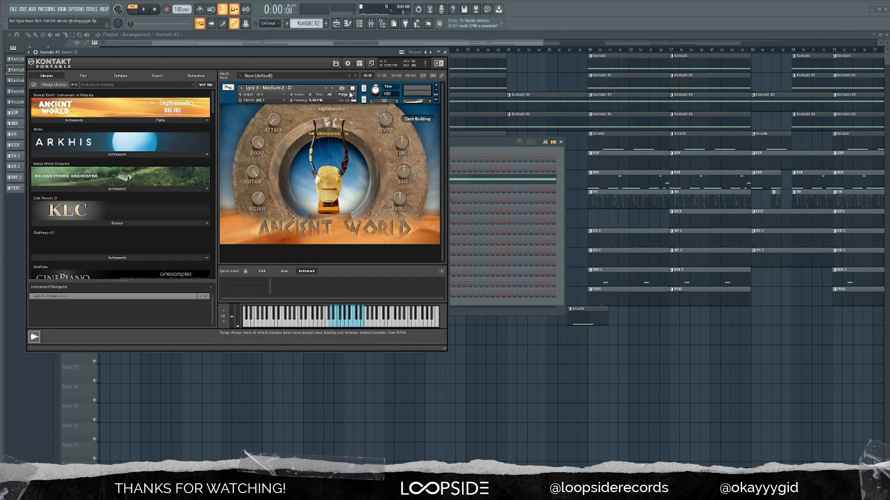
click(445, 52)
click(561, 142)
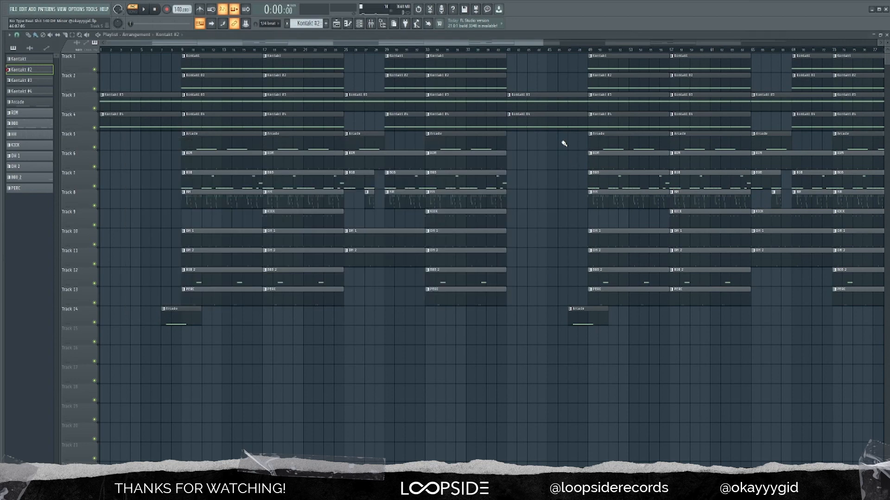
- Open the Kontakt #3 pattern from Track 3 in the piano roll and play it back
double_click(215, 106)
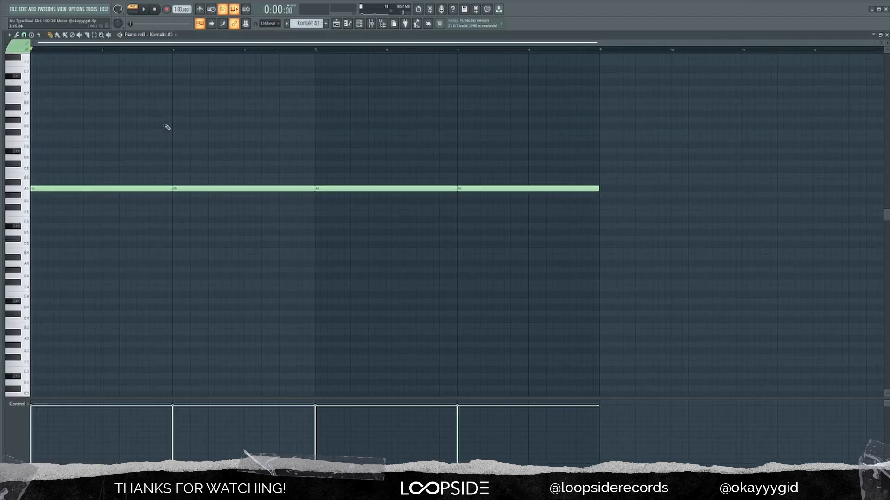
key(space)
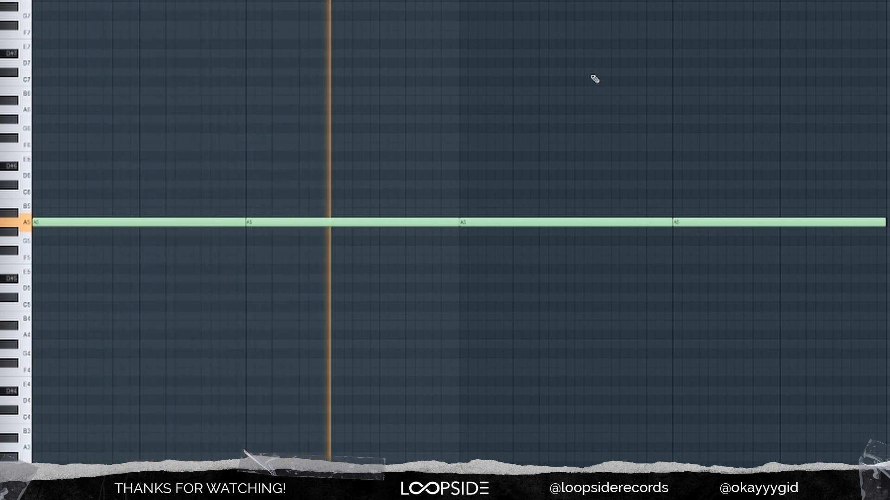
key(space)
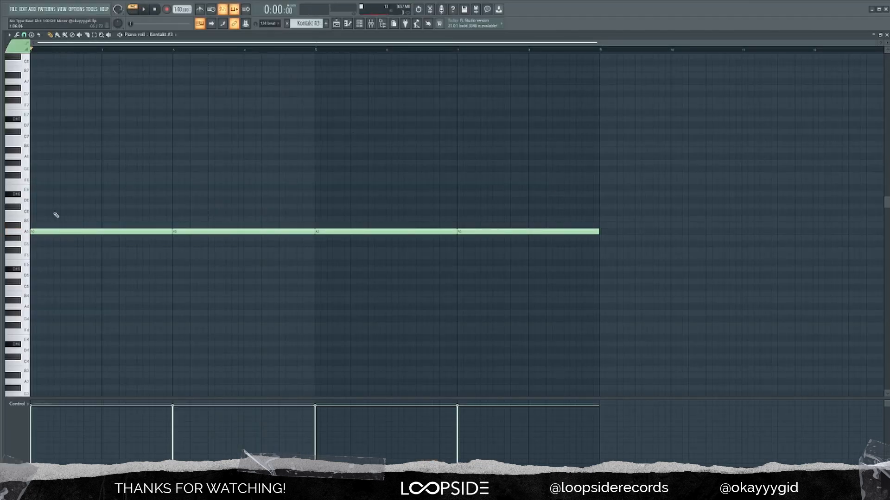
- Audition added notes B5, C6 and D6 above the first A5 note, and delete all three
click(34, 218)
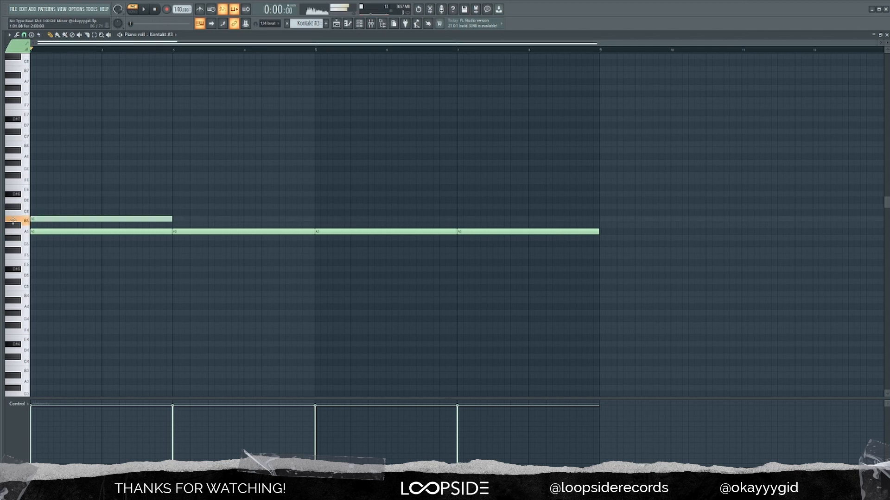
click(34, 212)
click(35, 200)
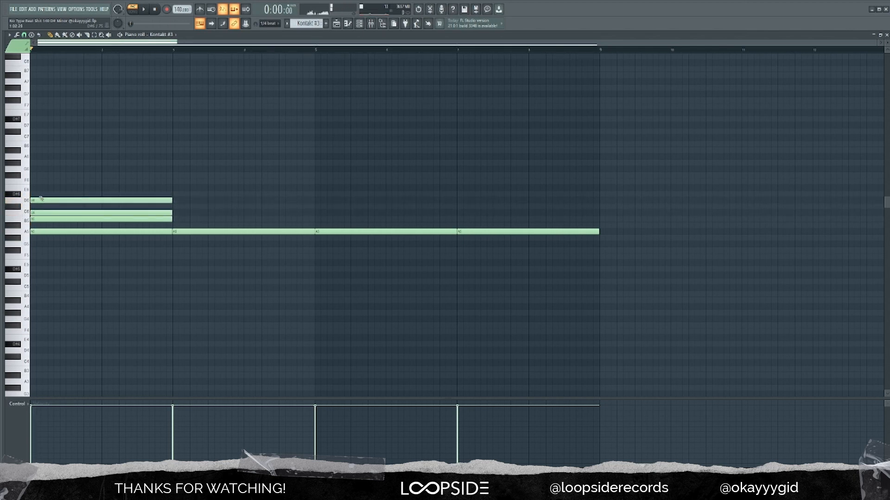
right_click(39, 201)
right_click(37, 212)
right_click(38, 219)
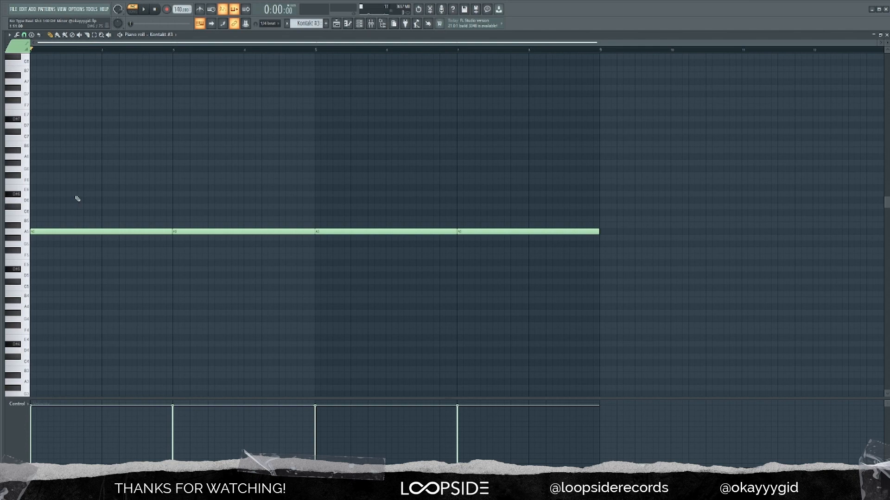
- Examine the HalfTime and Inf EQ effects on the Kontakt #3 mixer insert
click(372, 25)
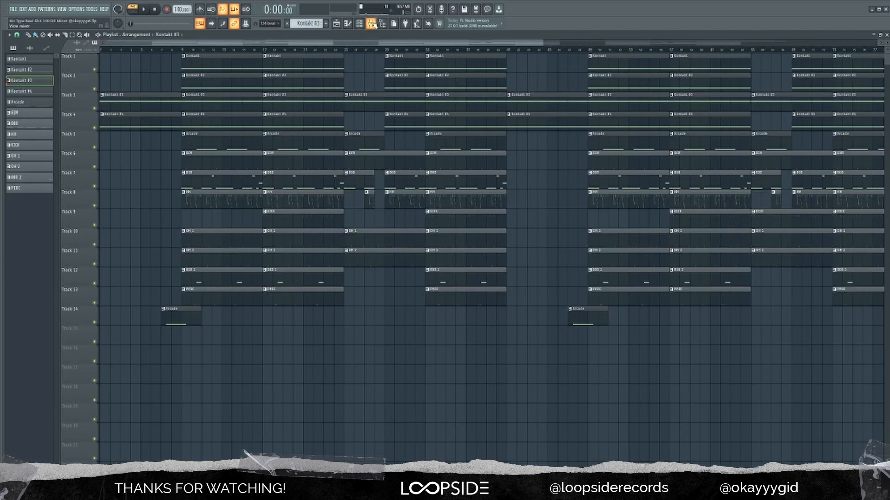
click(371, 25)
click(831, 58)
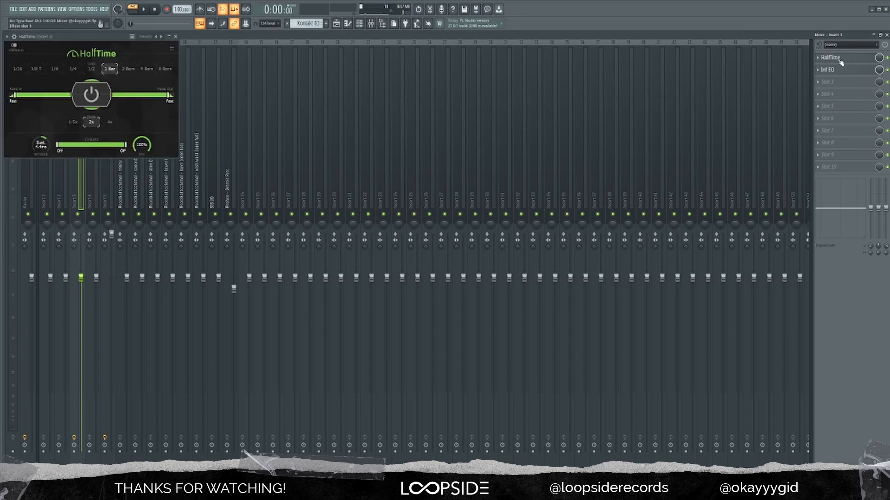
drag(111, 42, 387, 168)
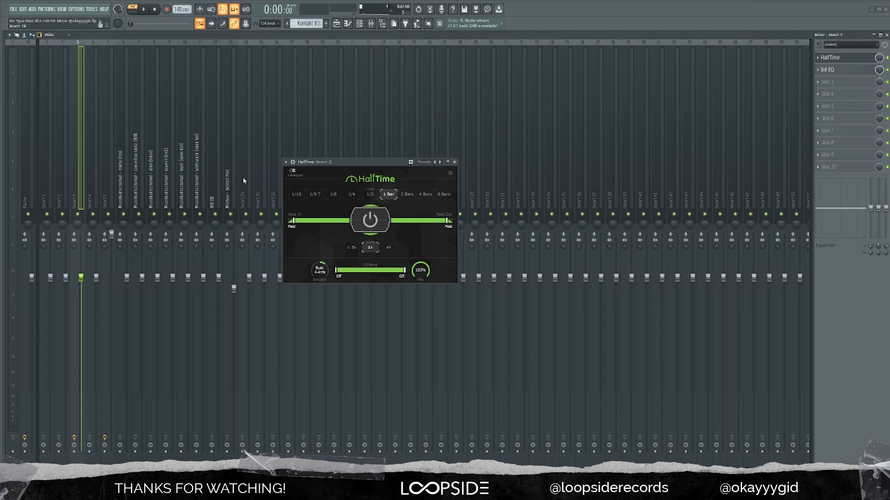
click(455, 163)
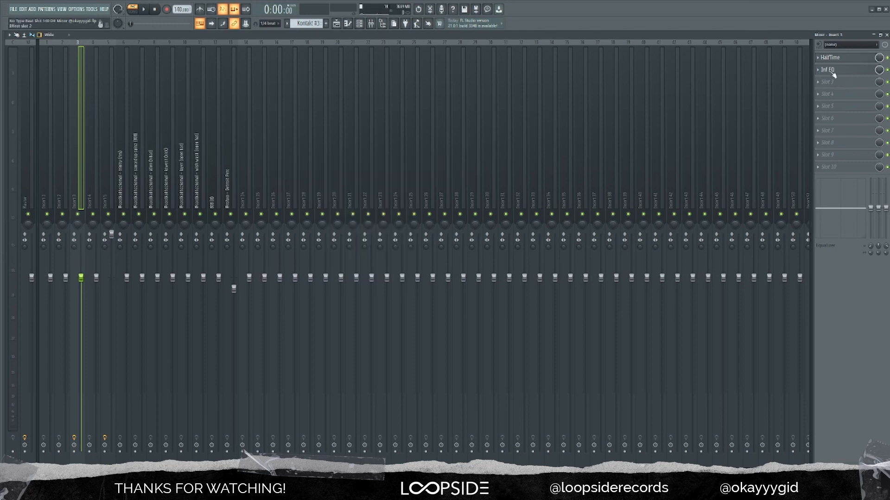
click(828, 69)
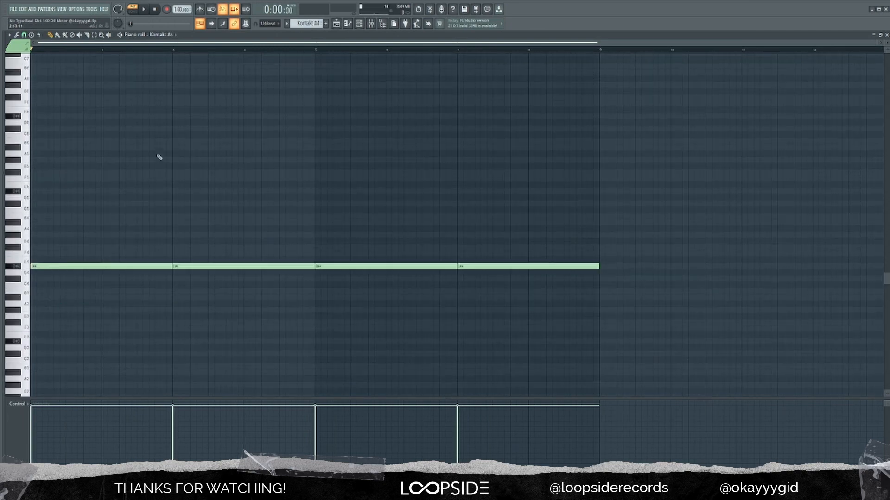
- Play back the Kontakt #4 pattern in the piano roll
scroll(159, 93, up, 2)
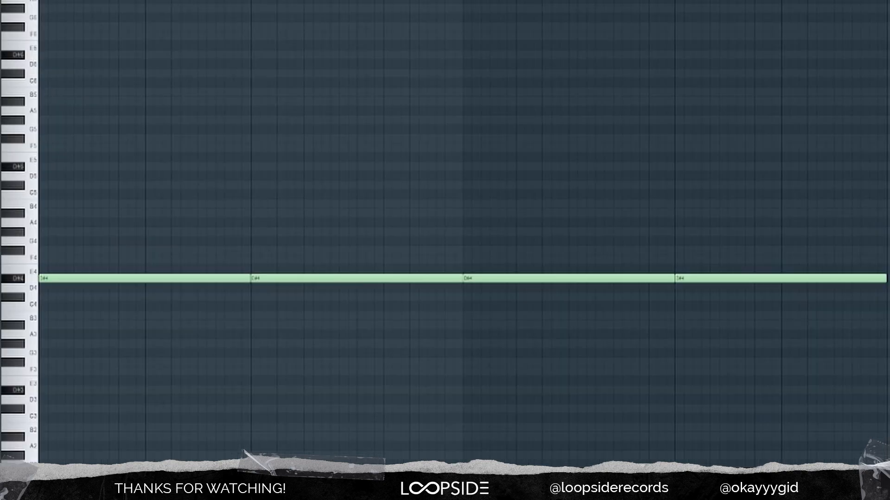
key(space)
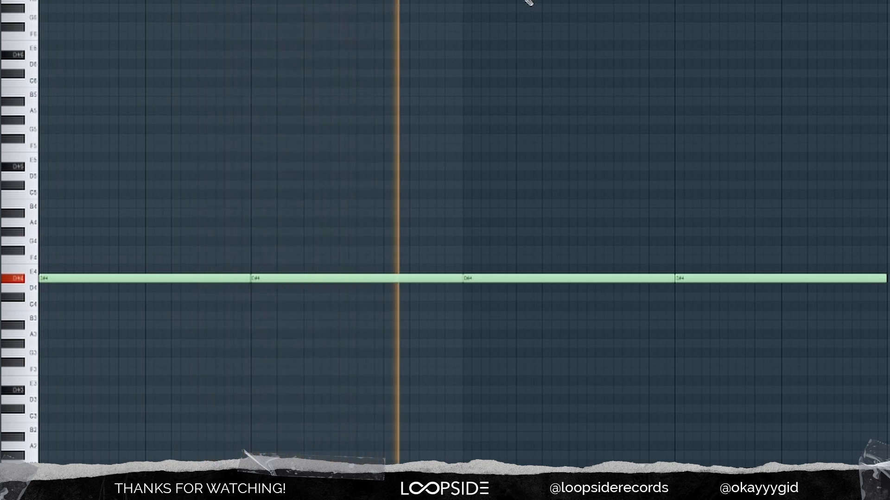
key(space)
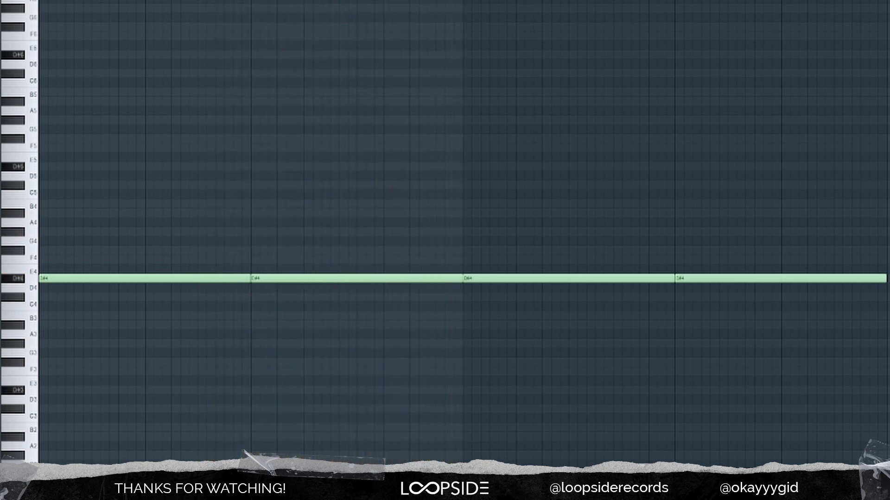
- Open the Kontakt #4 channel's instrument and examine its Arkhis preset
click(359, 26)
click(179, 201)
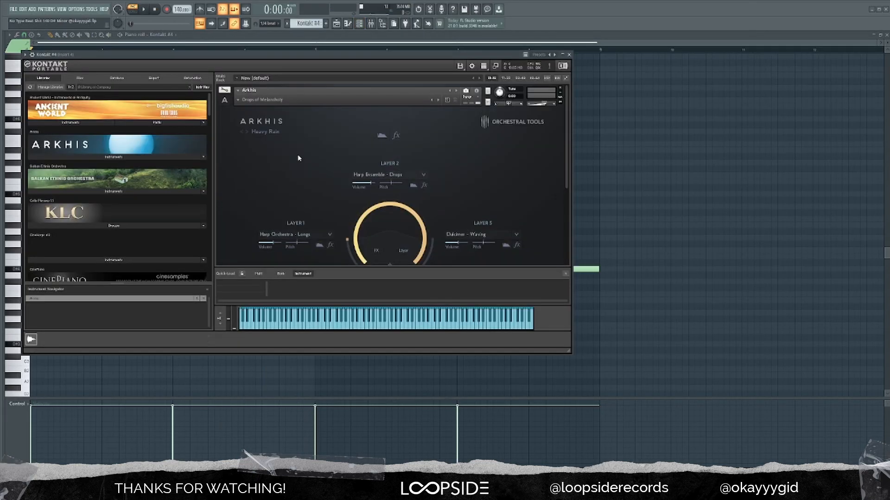
click(260, 133)
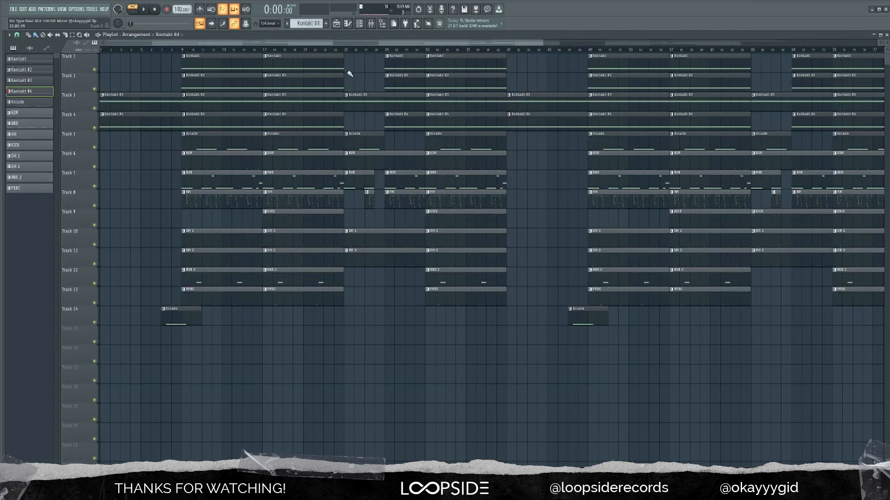
- Open the Arcade channel's instrument and move its window toward the middle of the playlist
click(359, 23)
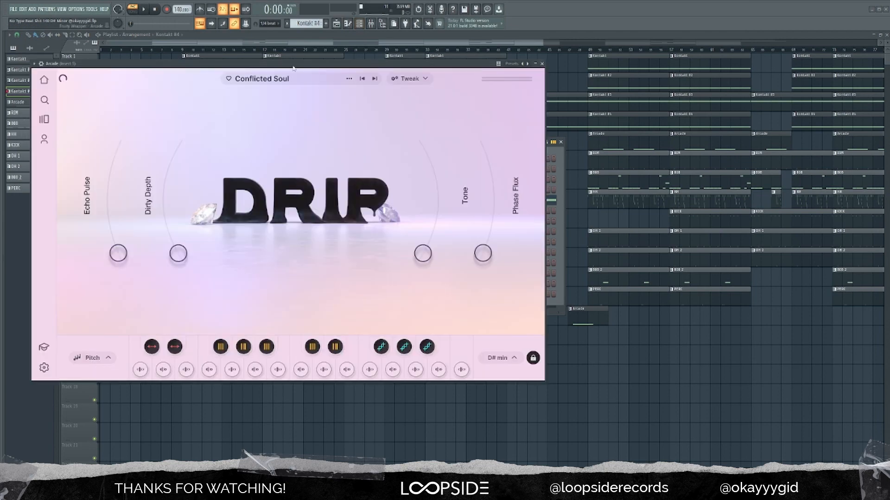
drag(292, 66, 377, 73)
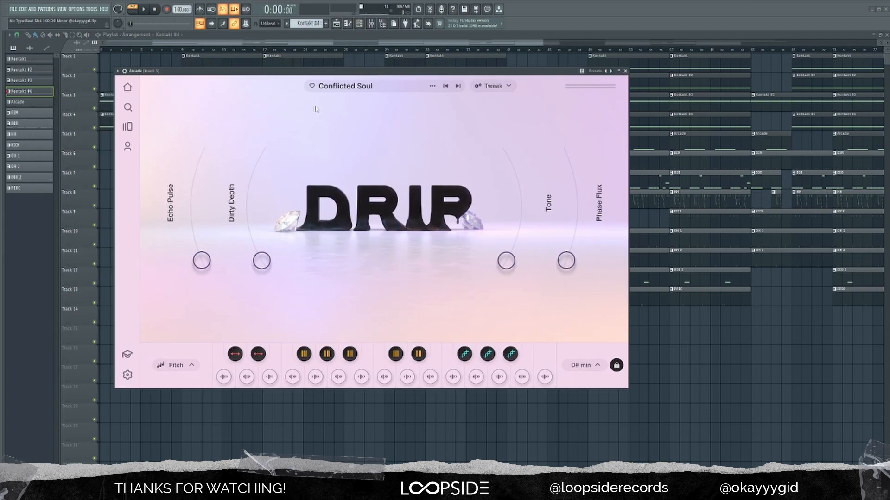
- Check the key options of the Arcade instrument's Conflicted Soul preset and play back the Arcade pattern in the piano roll
click(585, 365)
click(562, 206)
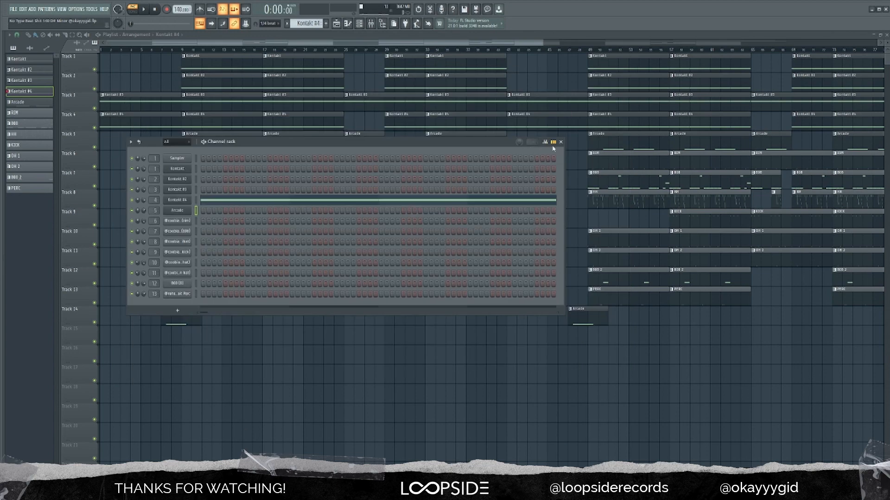
click(560, 142)
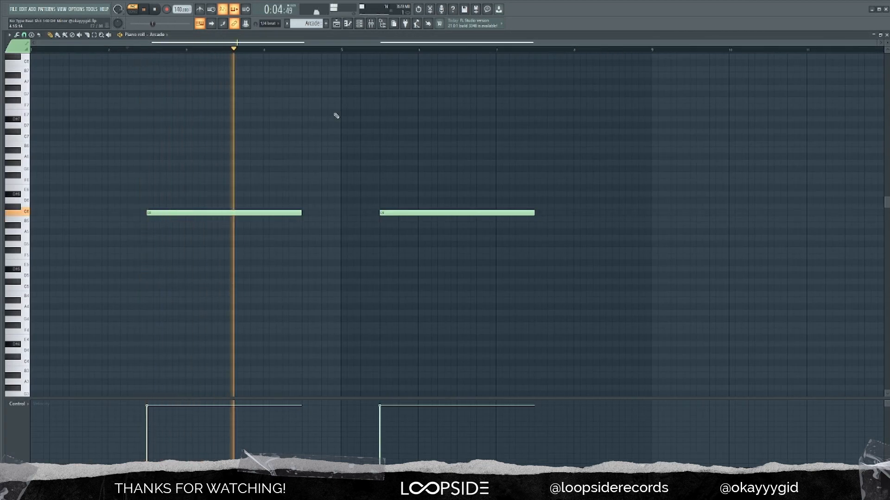
key(space)
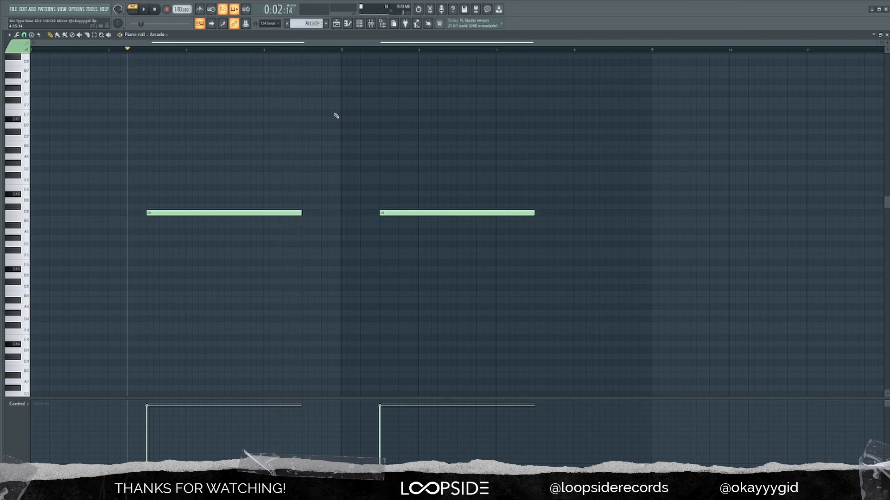
click(336, 25)
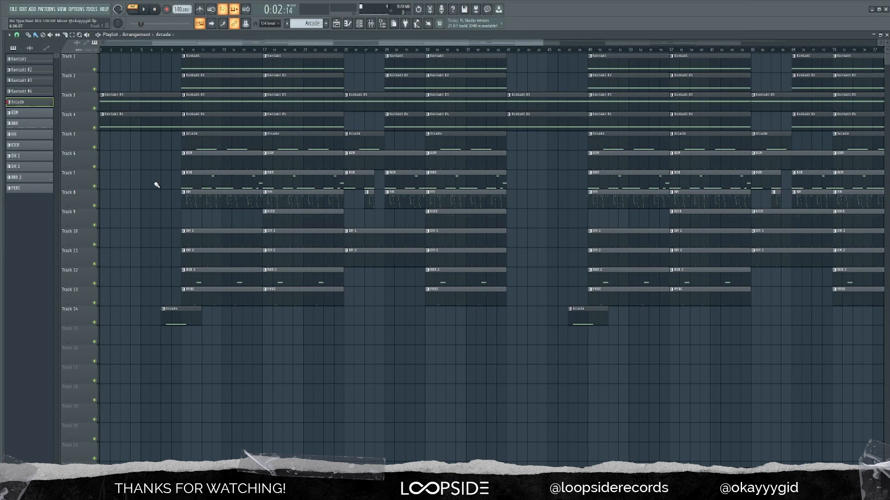
- Solo playlist tracks 1 to 5 and play the five melody layers together from bar 9
click(181, 49)
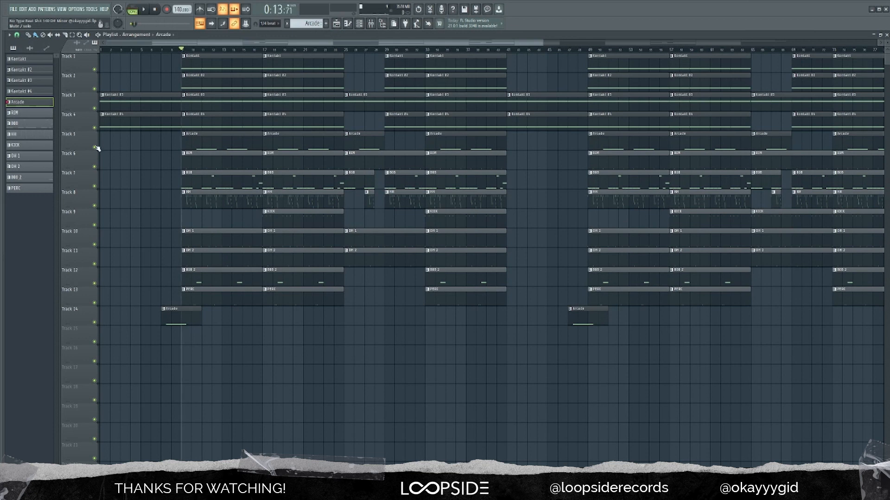
right_click(95, 147)
click(95, 127)
click(95, 108)
click(95, 89)
click(95, 70)
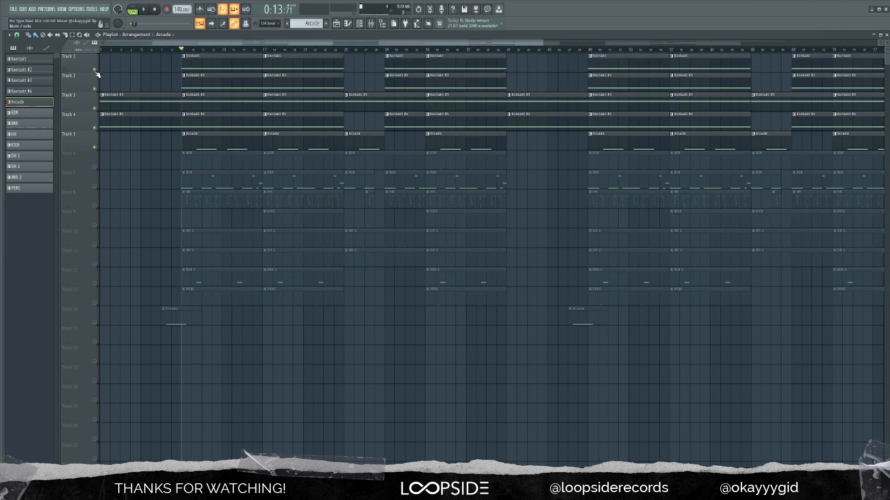
key(space)
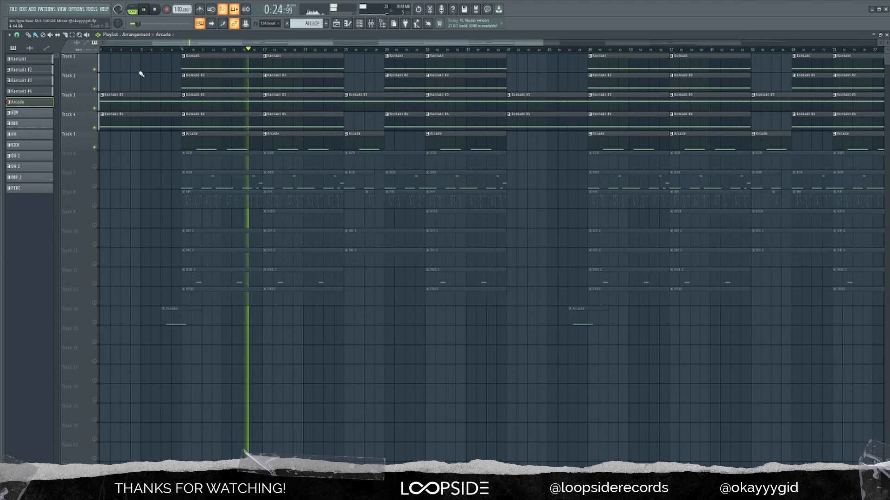
key(space)
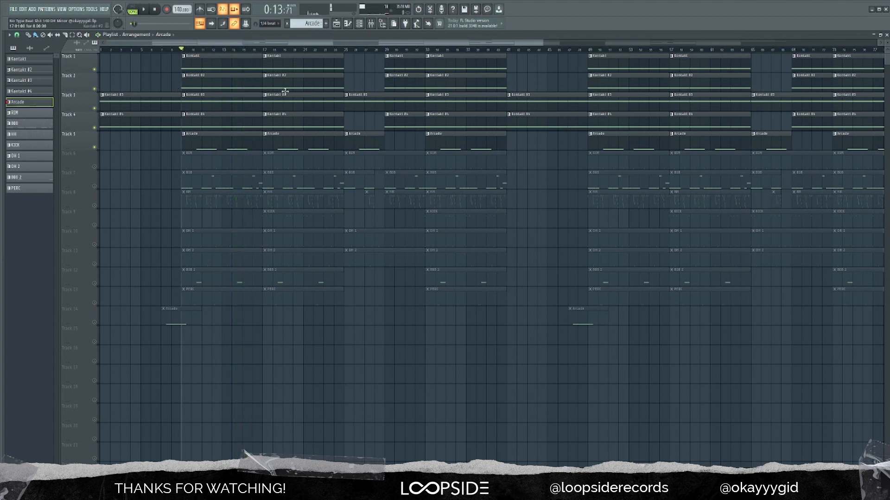
- Compare mixer inserts 1 to 4 with insert 5's fader level and its effects, and return to the playlist
key(F9)
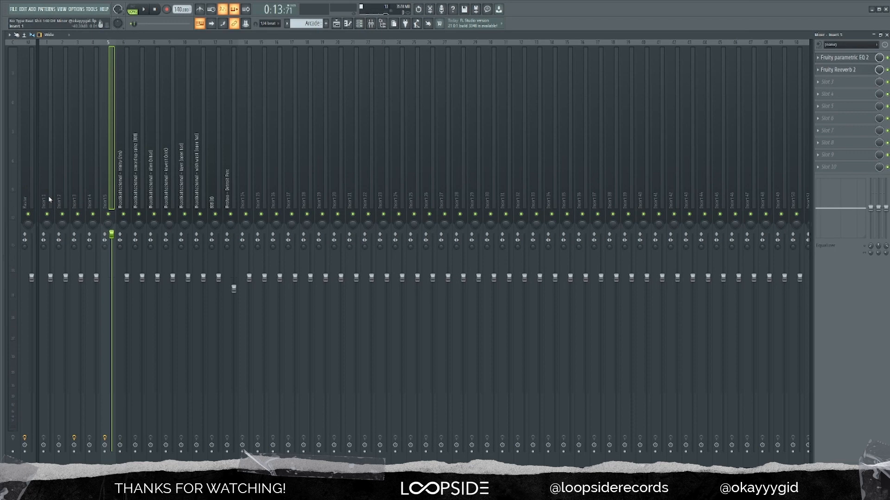
drag(45, 196, 99, 197)
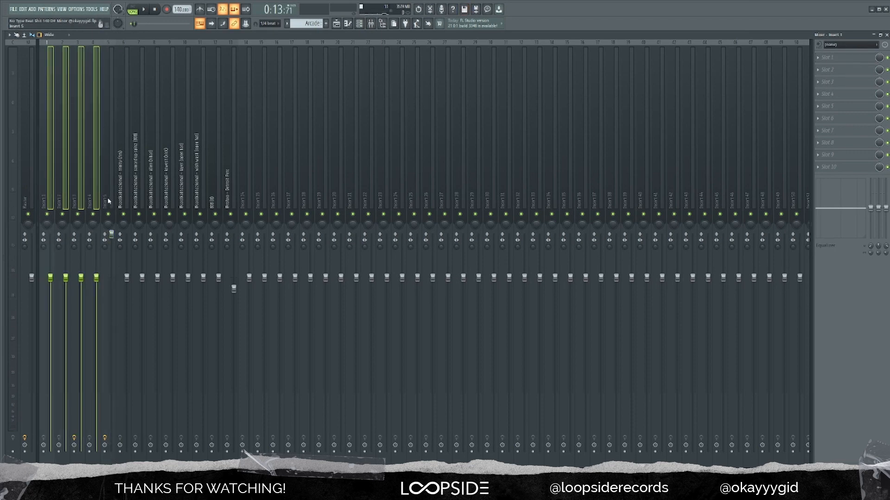
click(109, 200)
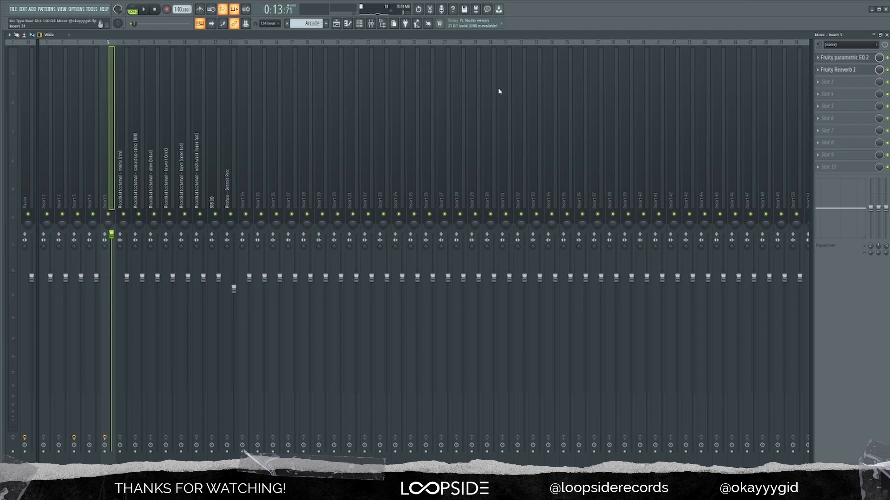
click(337, 24)
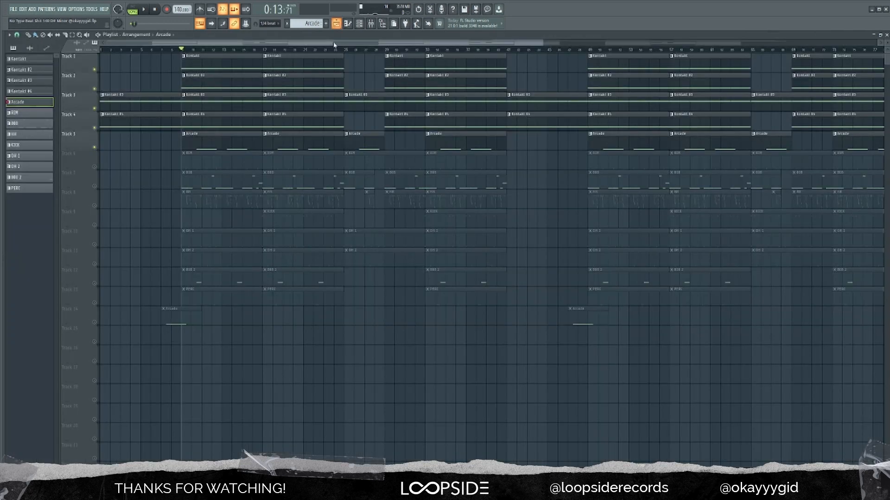
- Bring the muted tracks back and play the 808 pattern in the piano roll from its first note
click(94, 167)
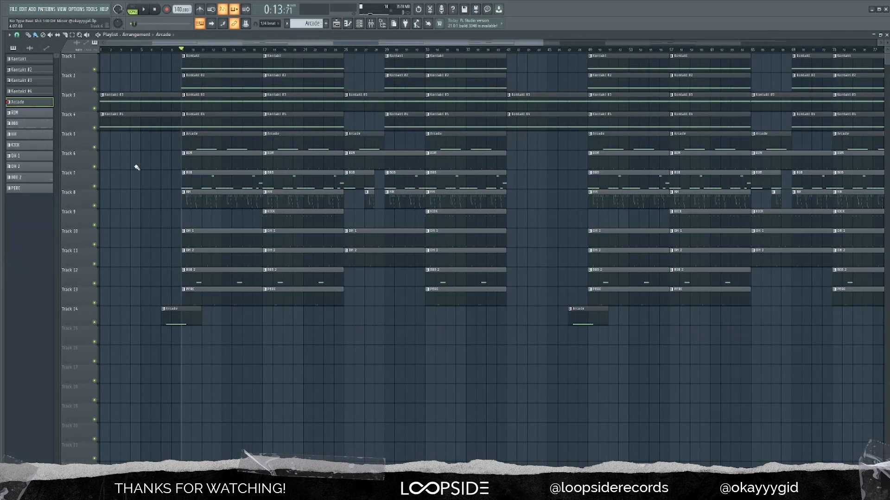
double_click(202, 164)
key(space)
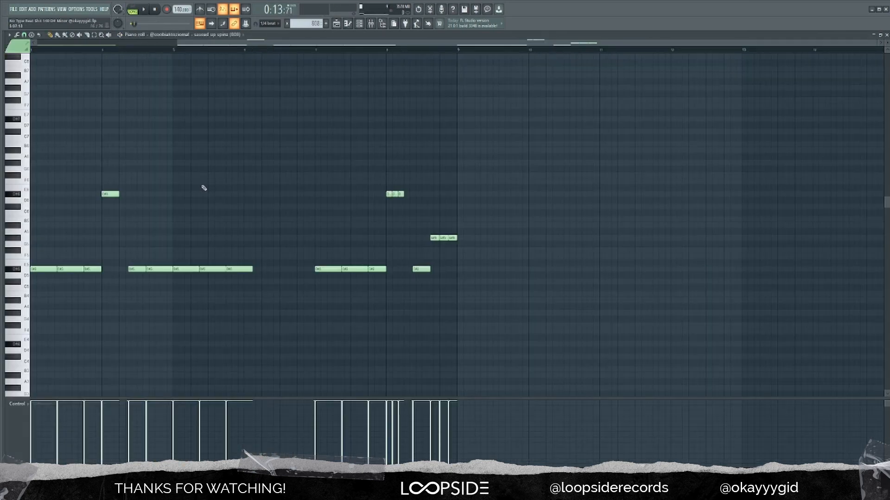
scroll(204, 187, left, 3)
key(space)
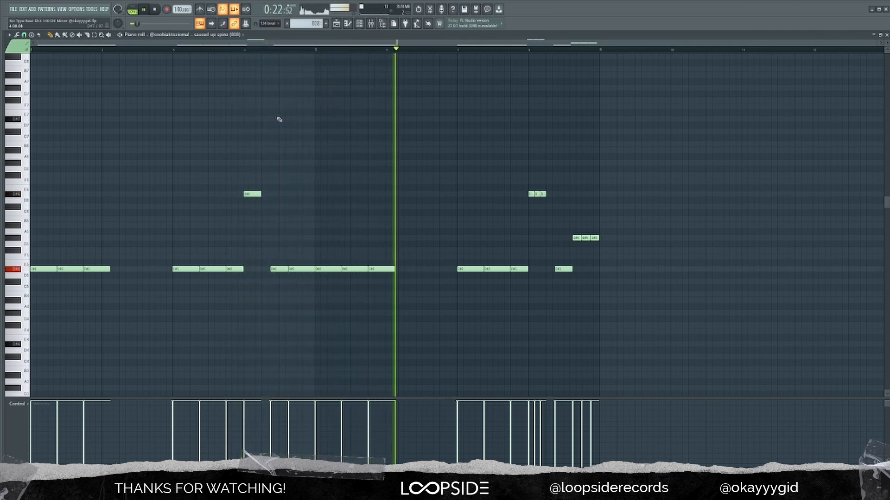
key(space)
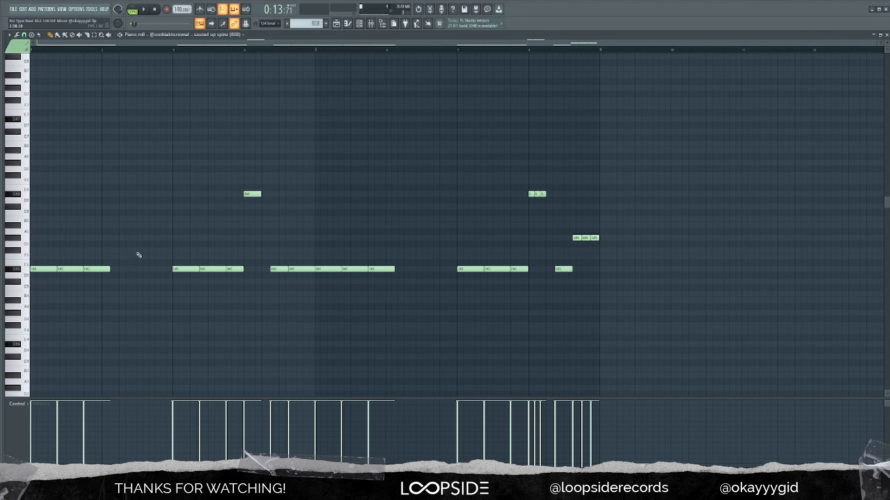
- Examine the 808 pattern's rhythm by selecting its groups of low notes one after another
drag(141, 248, 51, 288)
drag(241, 253, 190, 286)
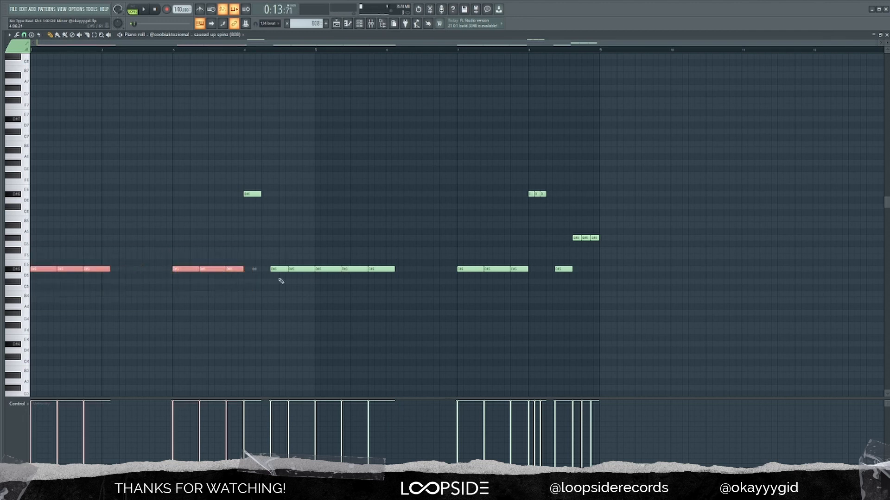
drag(380, 254, 322, 302)
drag(528, 254, 459, 284)
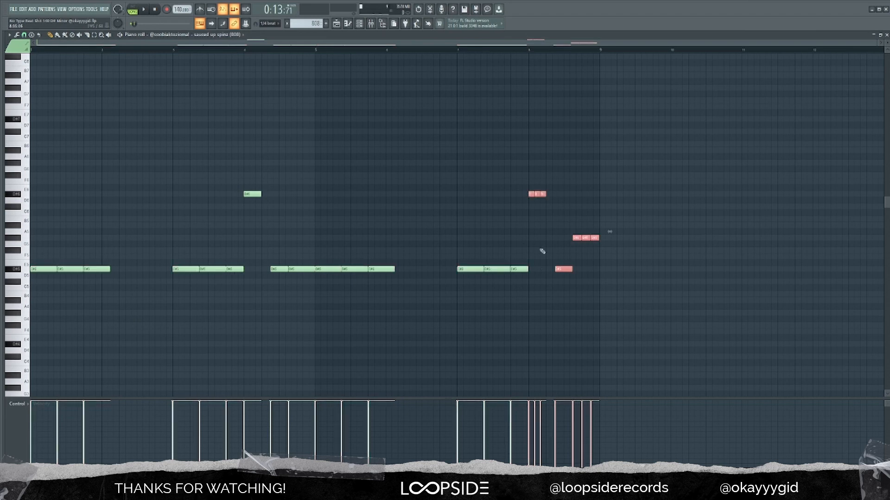
- Check the piano roll's snap options for the 808 roll and play back the notes from bar 8
scroll(588, 206, up, 6)
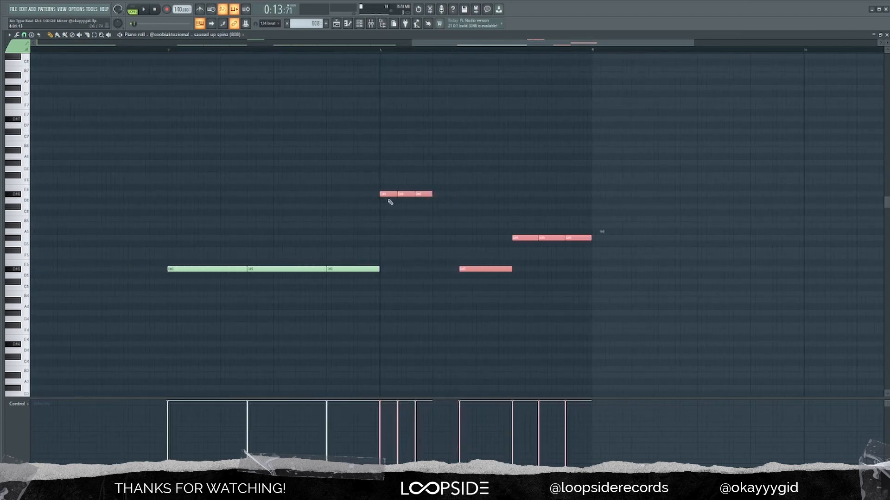
click(24, 34)
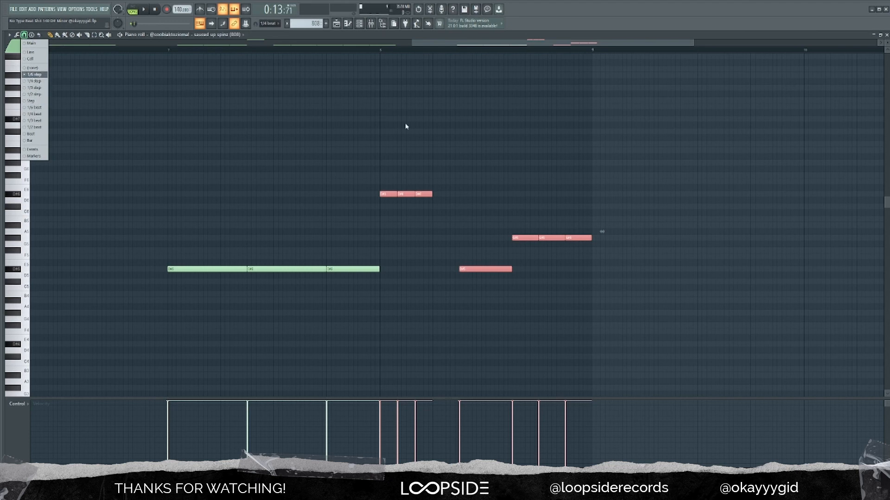
click(383, 51)
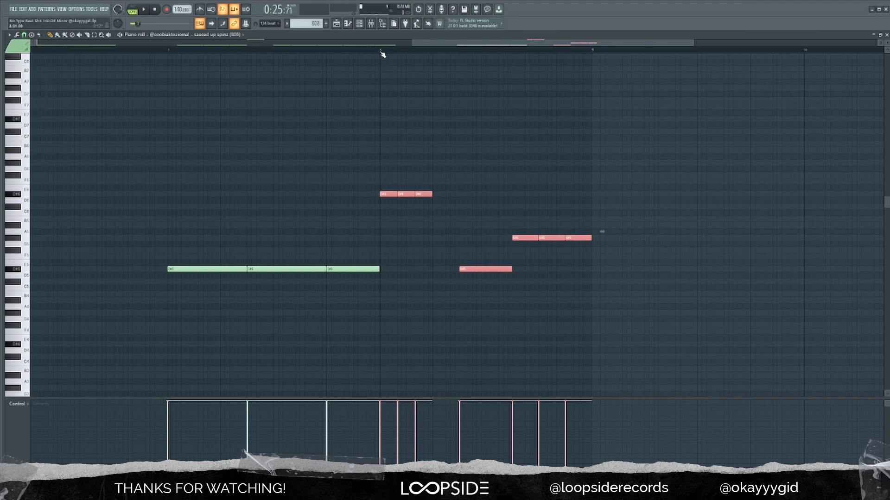
key(space)
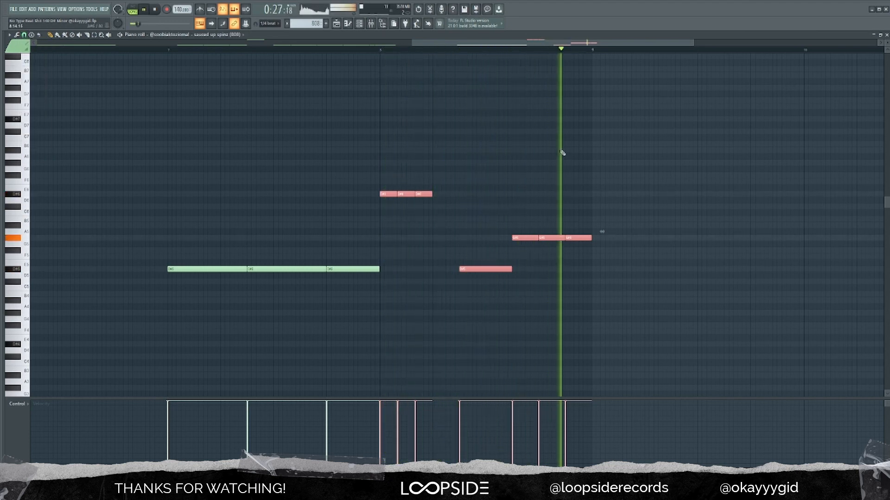
key(space)
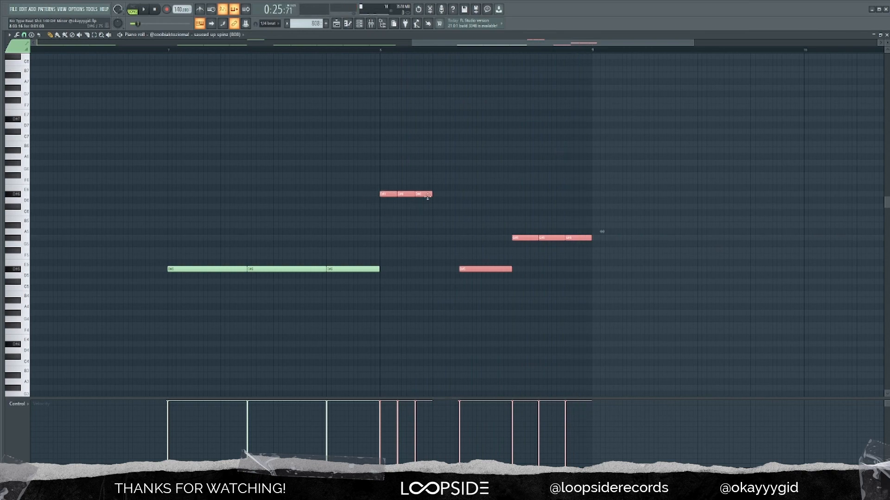
- Try transposing the low 808 note just before bar 8 up an octave and in single steps
ctrl+click(391, 251)
scroll(396, 260, down, 4)
drag(409, 263, 381, 278)
scroll(367, 285, down, 2)
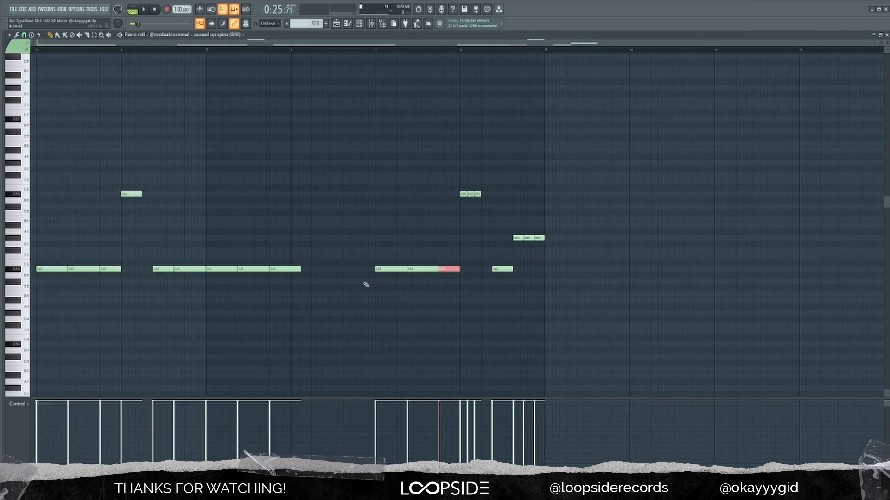
scroll(366, 285, down, 1)
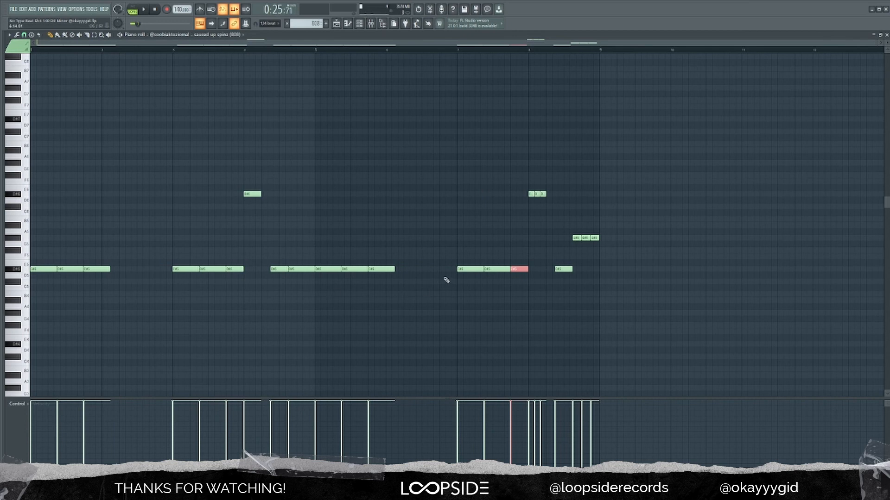
key(ctrl+Up)
key(ctrl+Down)
key(Up)
key(Up)
key(Up)
key(Up)
key(Up)
key(Down)
key(Down)
key(Down)
key(Down)
key(Down)
- Play back the HH pattern from bar 9 in the piano roll
key(F5)
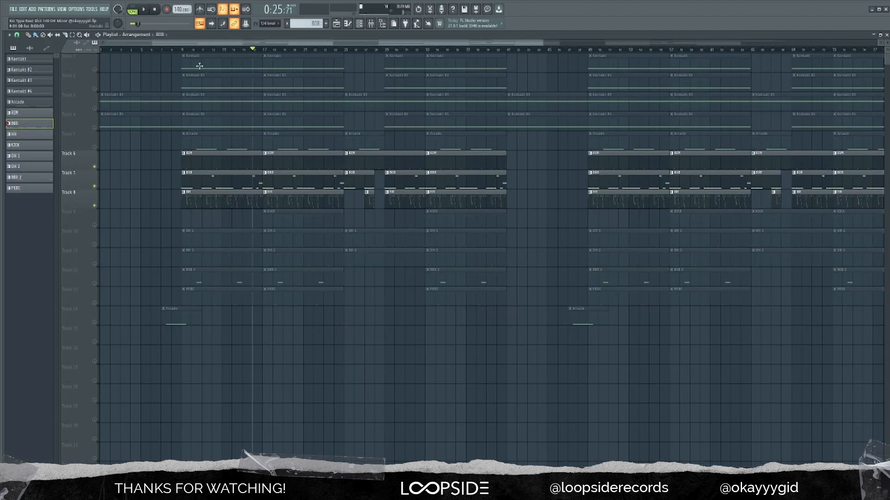
click(183, 50)
double_click(202, 203)
key(space)
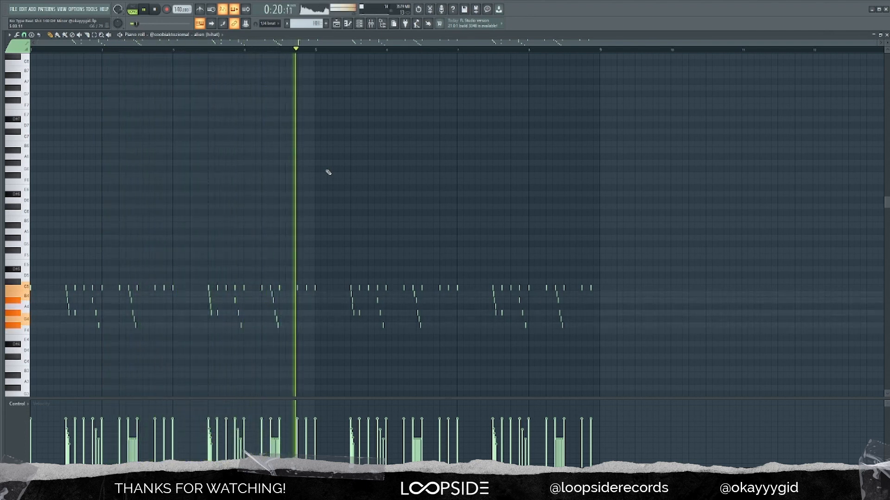
key(space)
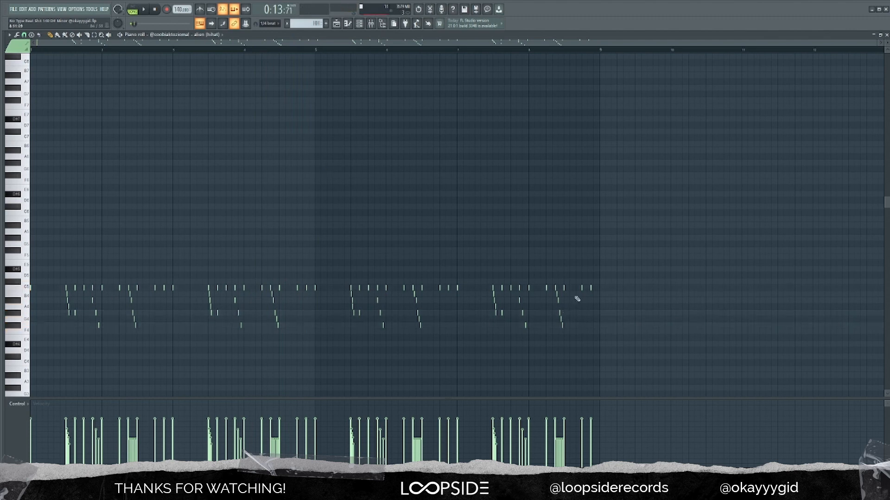
- Take the lower-pitched rolls out of the HH pattern to expose the base rhythm, and put them back
drag(576, 286, 429, 341)
drag(582, 290, 46, 367)
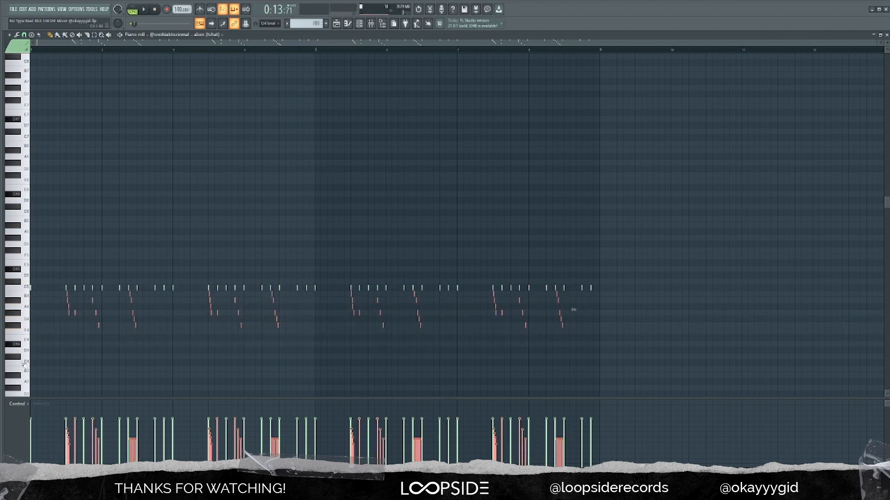
key(Delete)
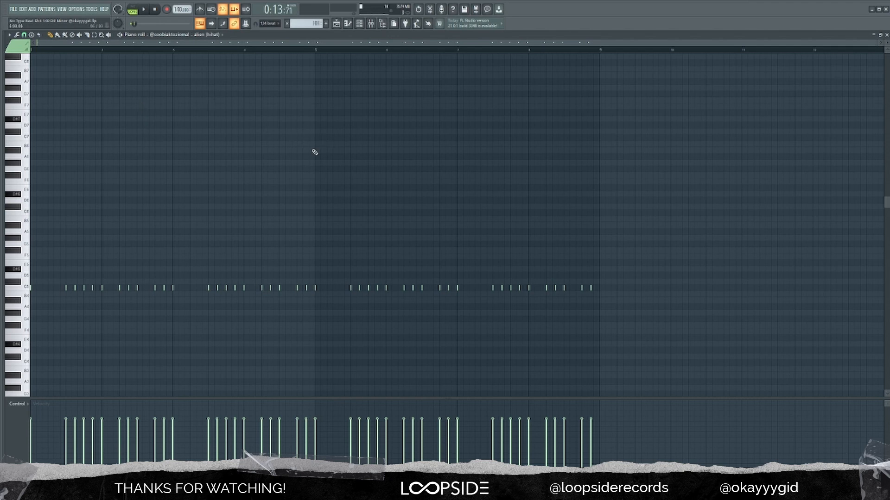
key(ctrl+v)
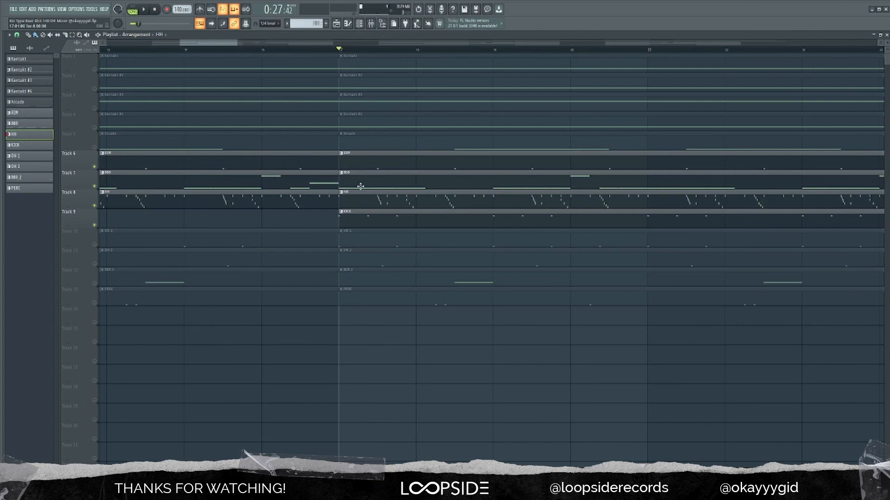
- Open the KICK pattern in the piano roll and examine the kick channel's sampler settings
double_click(373, 221)
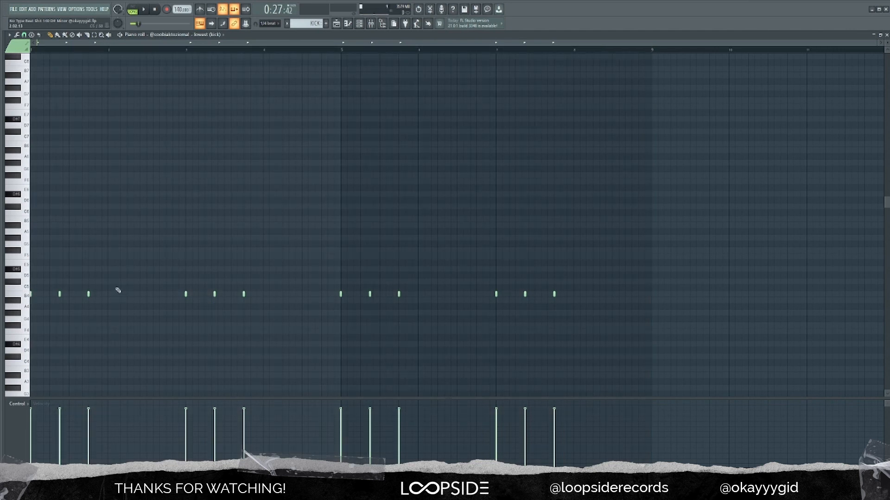
click(359, 24)
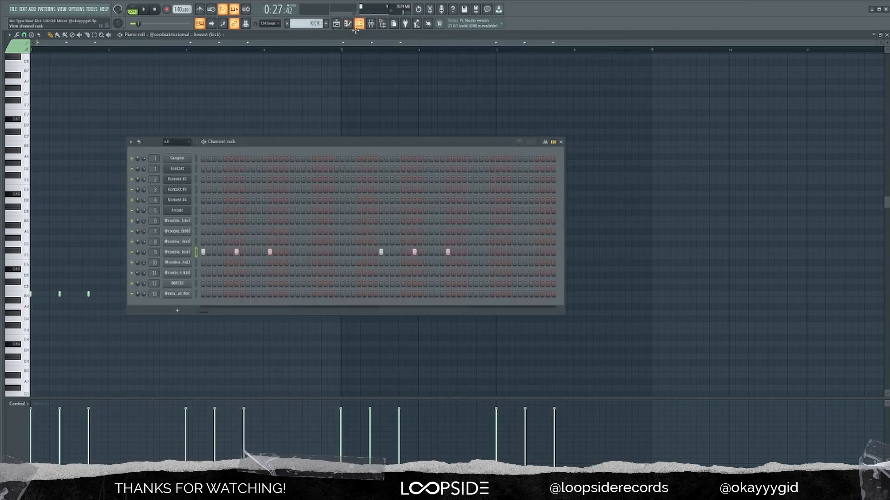
click(181, 254)
click(221, 168)
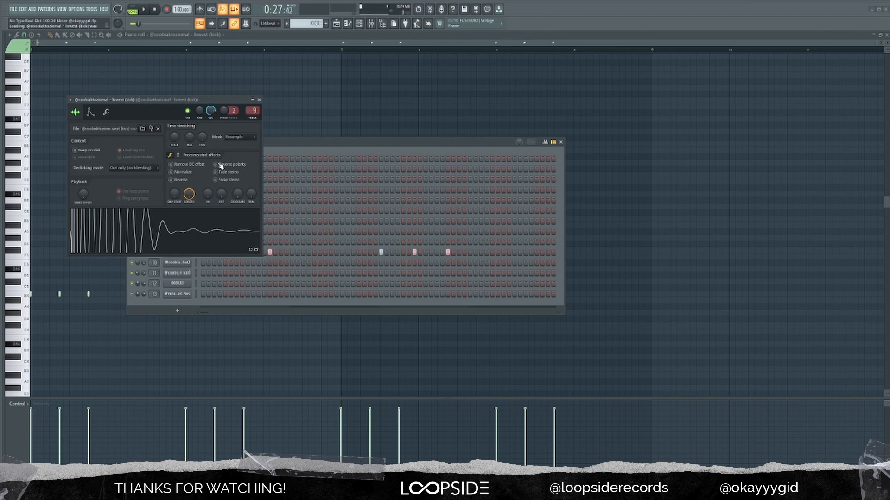
click(337, 24)
scroll(330, 165, down, 2)
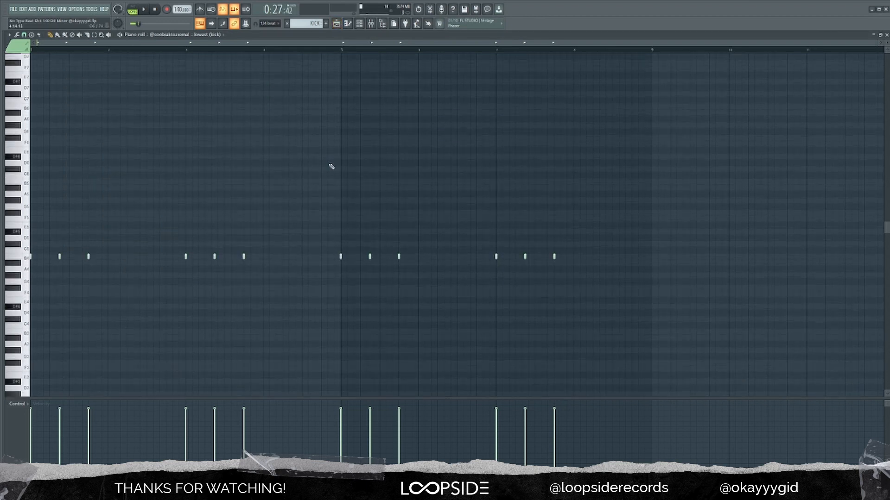
- Play back the drum tracks from bar 17 with the KICK and OH 1 patterns included
key(space)
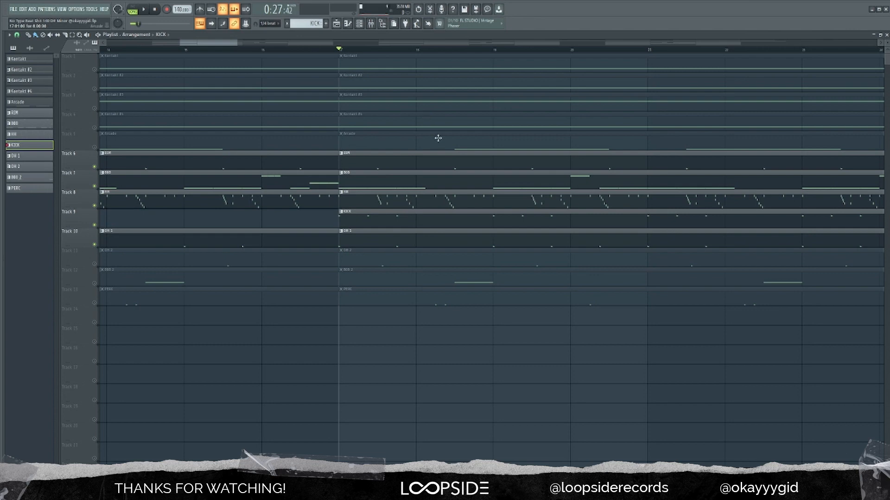
key(space)
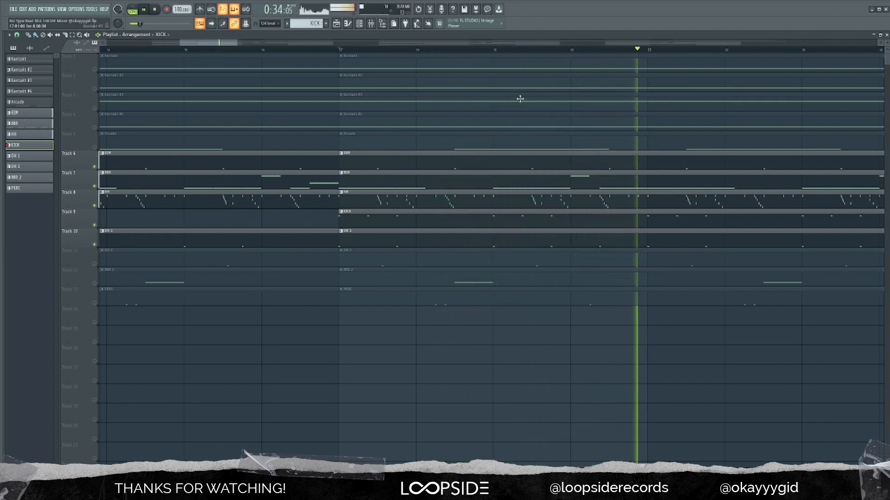
key(space)
- Unmute the OH 2 track and play the drums back from bar 17
click(94, 265)
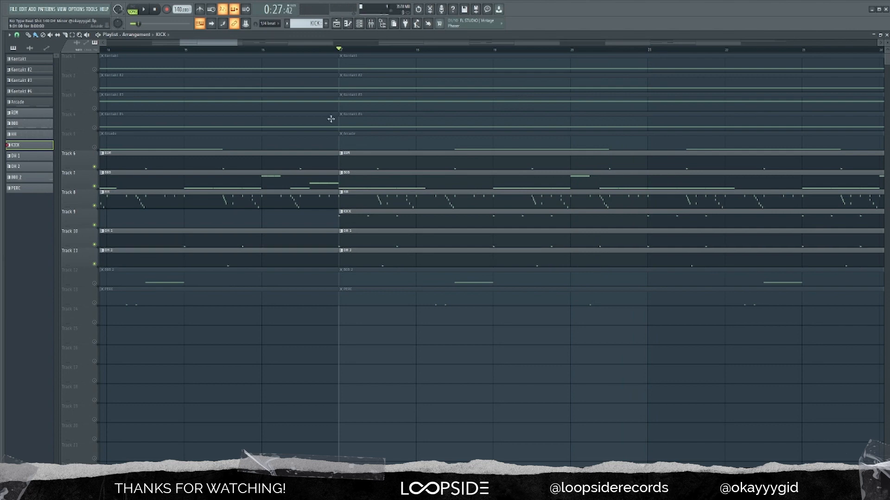
key(space)
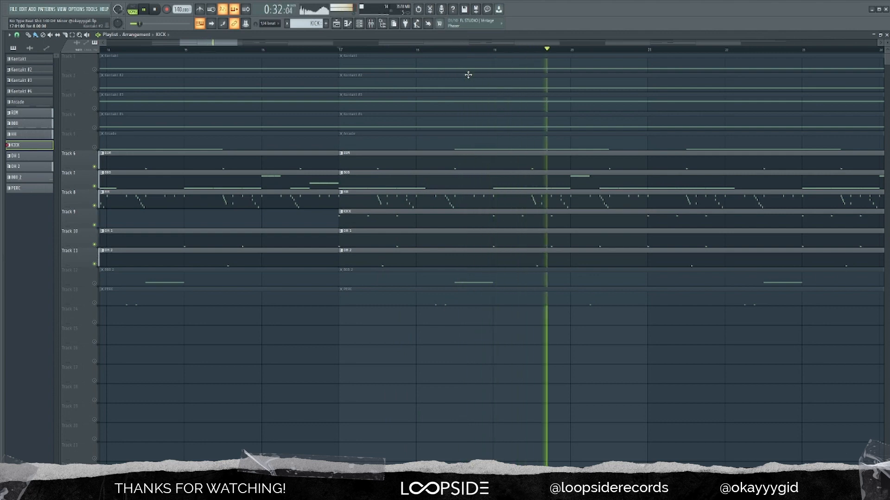
key(space)
- Examine the sample and sampler settings of the open hat on channel 11
key(F6)
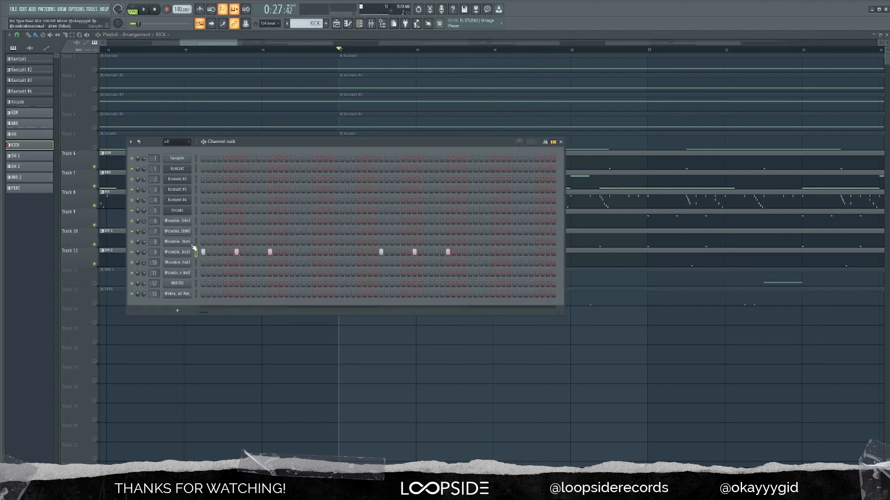
click(177, 273)
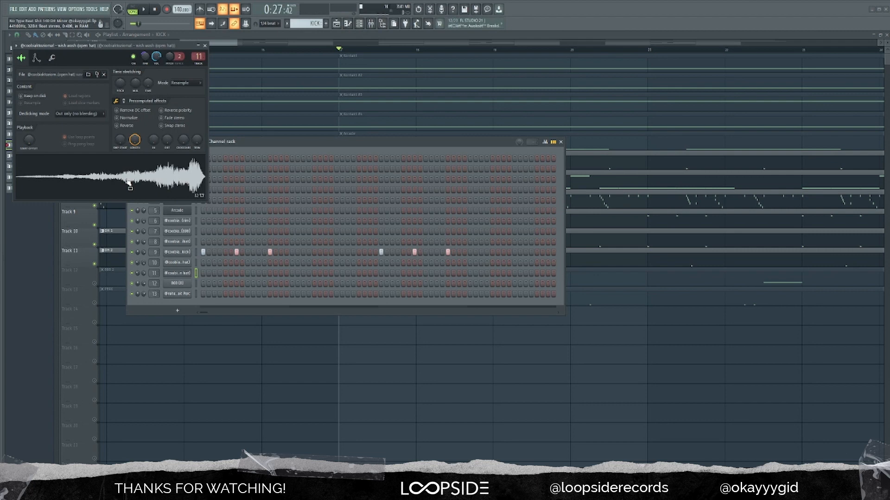
click(205, 46)
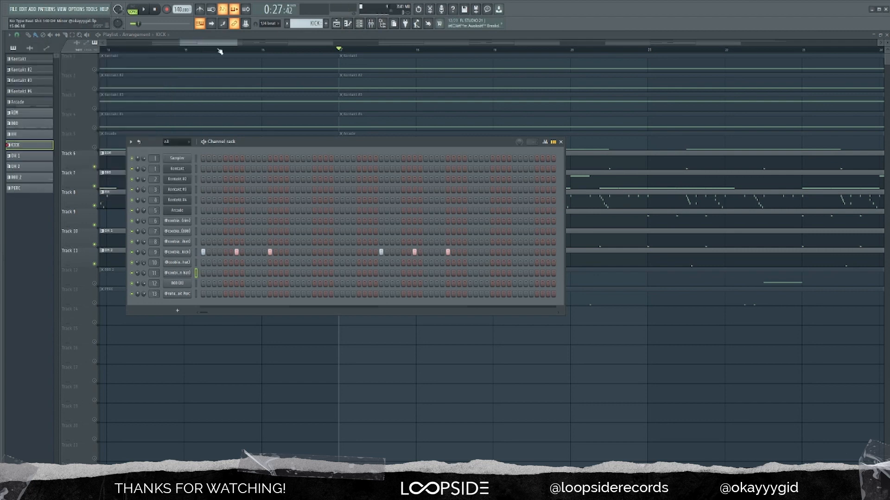
click(561, 142)
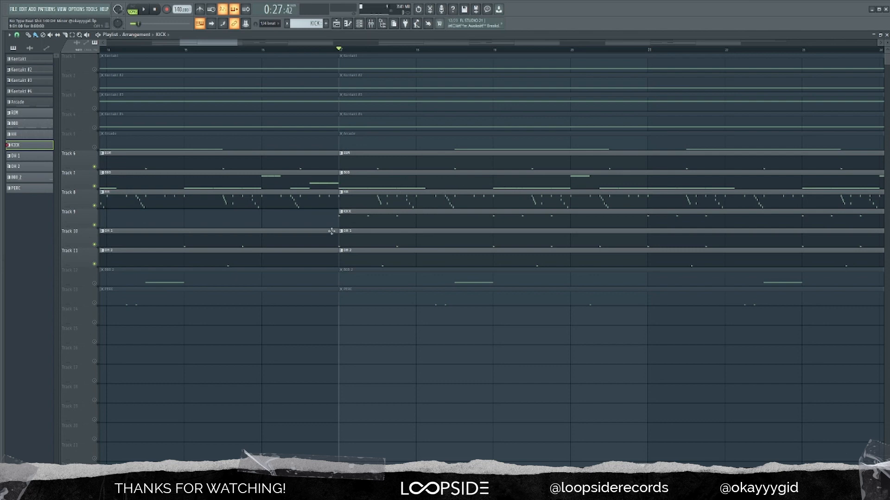
- Unmute the 808 2 track and listen to it with the other drums from bar 17
click(94, 283)
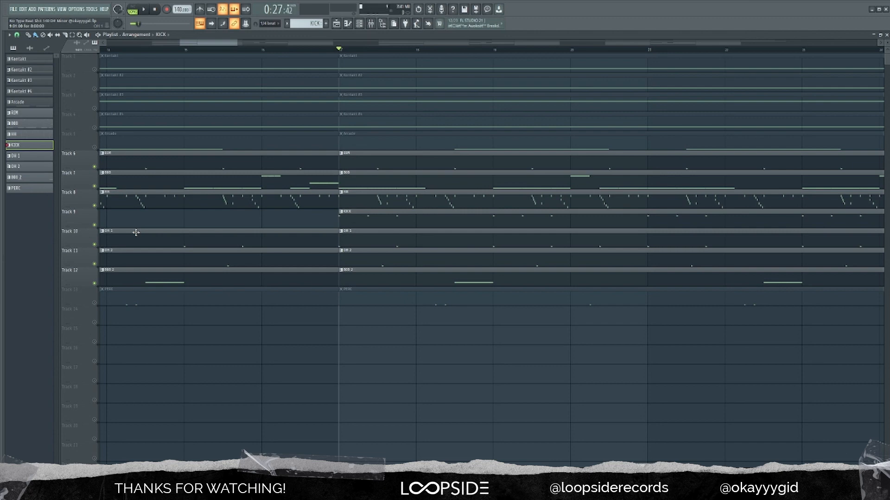
key(space)
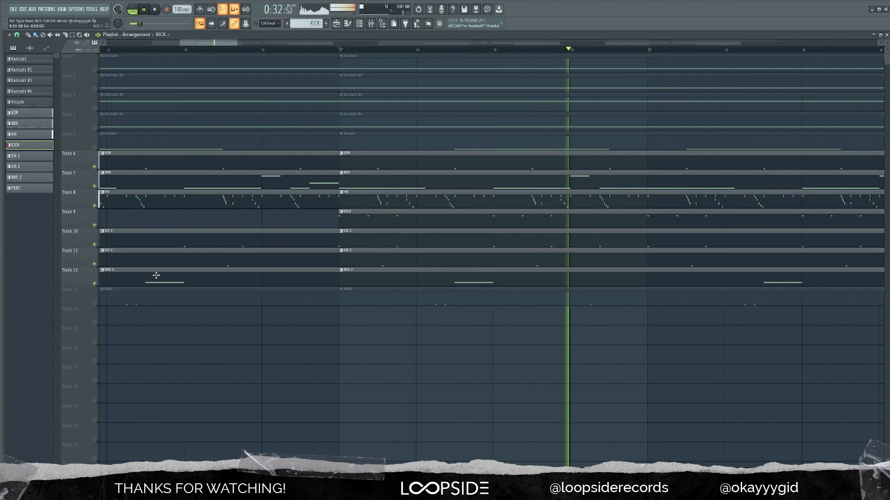
key(space)
- Unmute the PERC track and examine the Detroit Perc channel's sampler settings
click(94, 303)
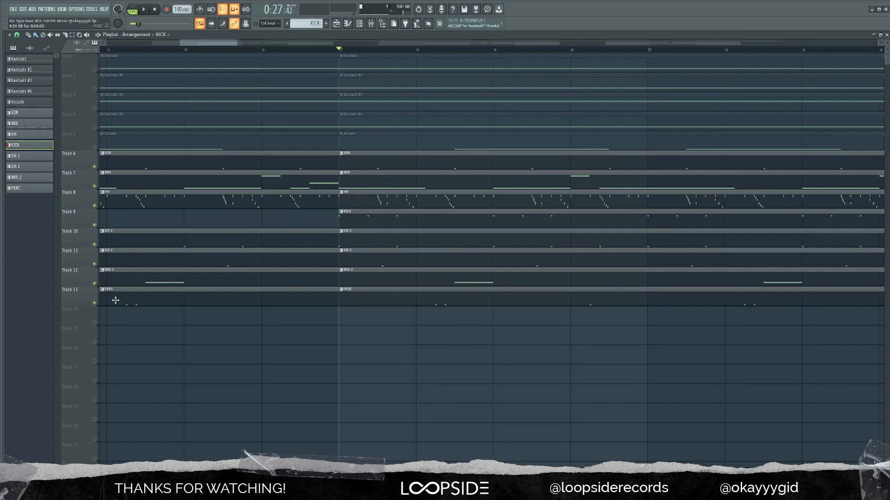
double_click(105, 292)
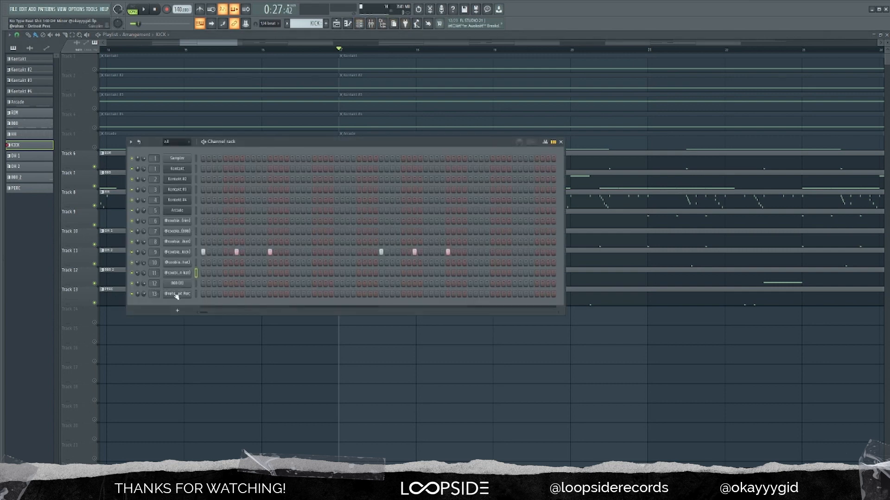
click(176, 294)
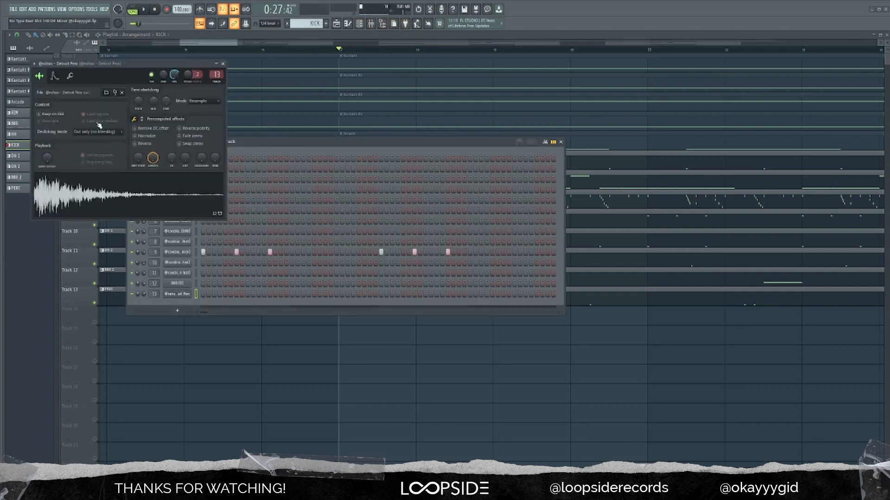
click(222, 63)
click(561, 142)
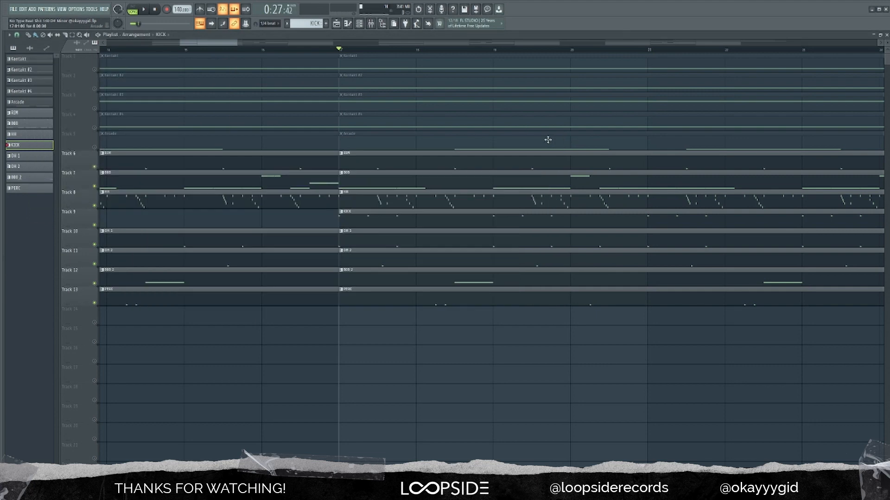
- Play back all the drum tracks from bar 17 and unmute the remaining melody tracks
key(space)
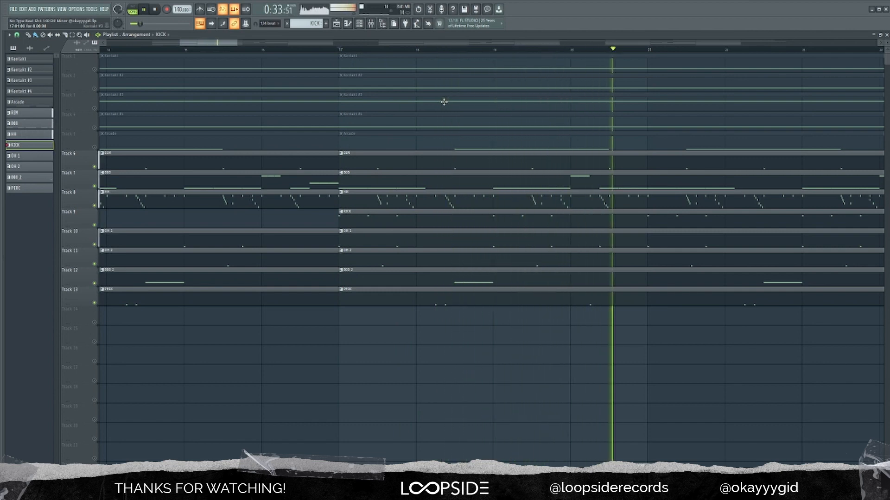
key(space)
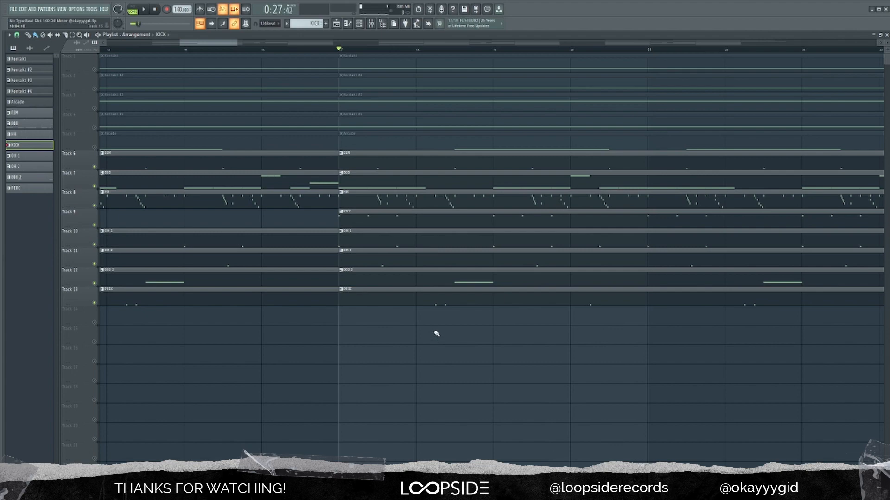
scroll(437, 333, down, 5)
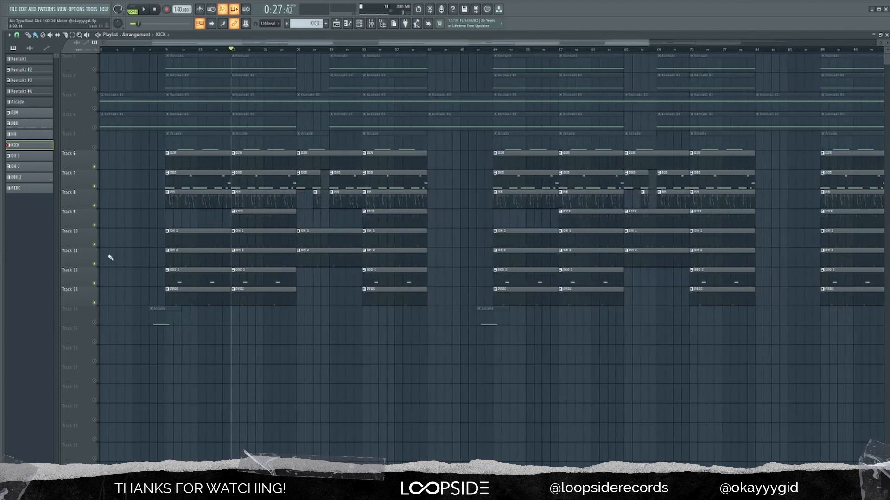
scroll(123, 254, down, 3)
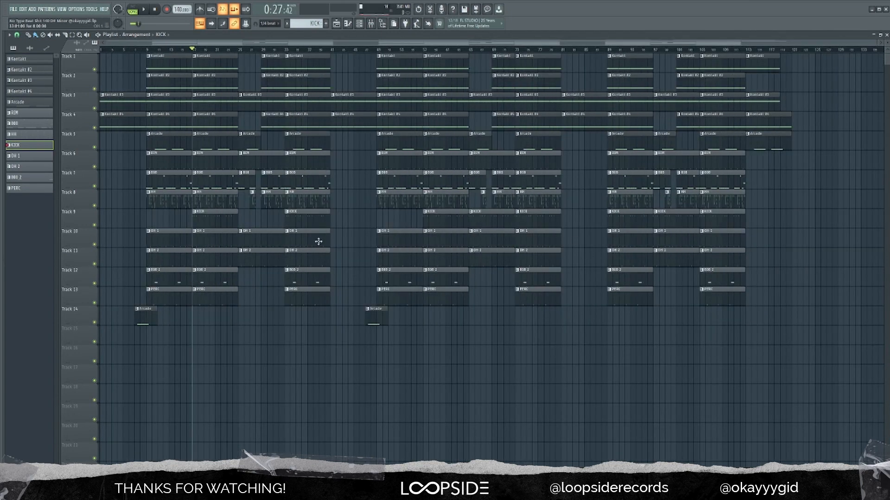
- Delete every playlist clip from bar 41 onwards, keeping only the first section of the arrangement
drag(827, 68, 342, 383)
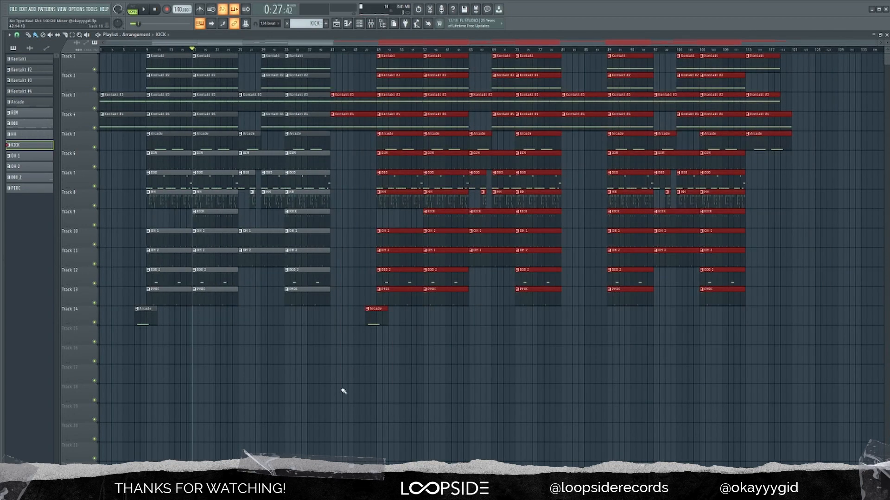
key(Delete)
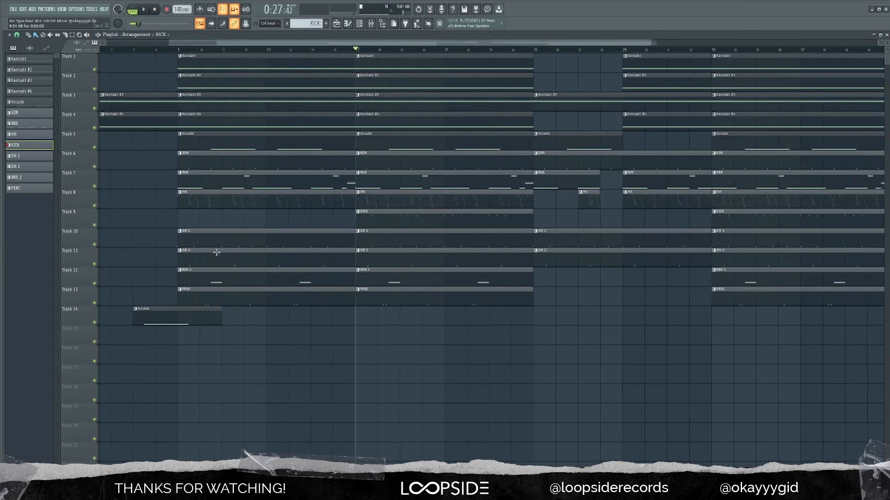
scroll(208, 271, up, 2)
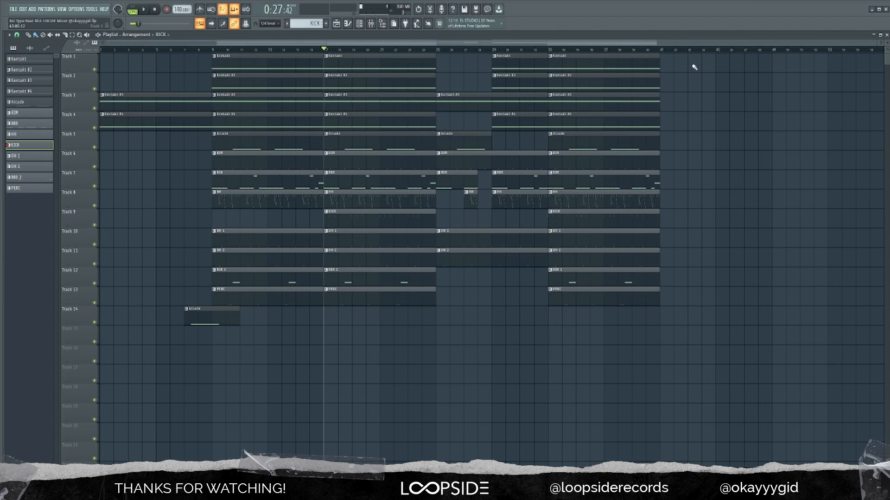
- Duplicate the whole first section twice so that three copies run one after another in the playlist
key(ctrl+a)
key(ctrl+b)
ctrl+right_click(259, 355)
key(ctrl+b)
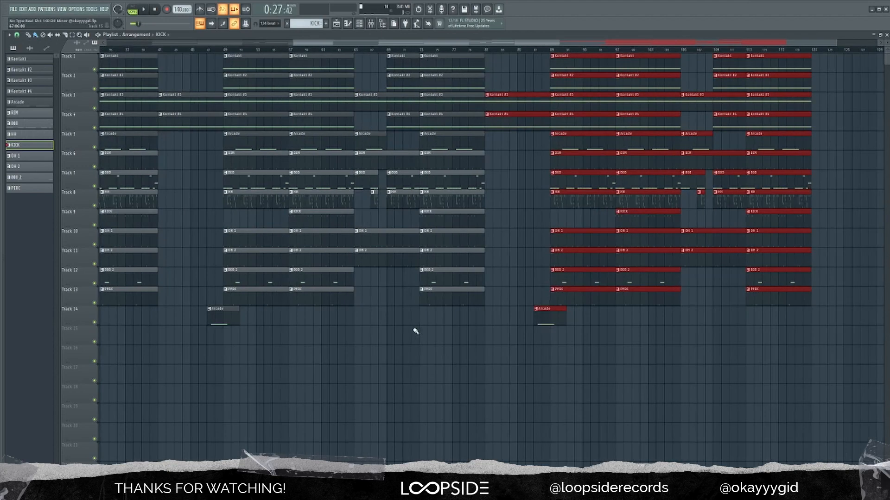
- Shorten the third section so its drums enter with the kick at bar 89, and extend the Kontakt melody clips to bar 121
ctrl+right_click(462, 368)
mouse_move(638, 58)
mouse_down()
mouse_move(625, 308)
mouse_move(615, 315)
mouse_up()
drag(820, 53, 644, 327)
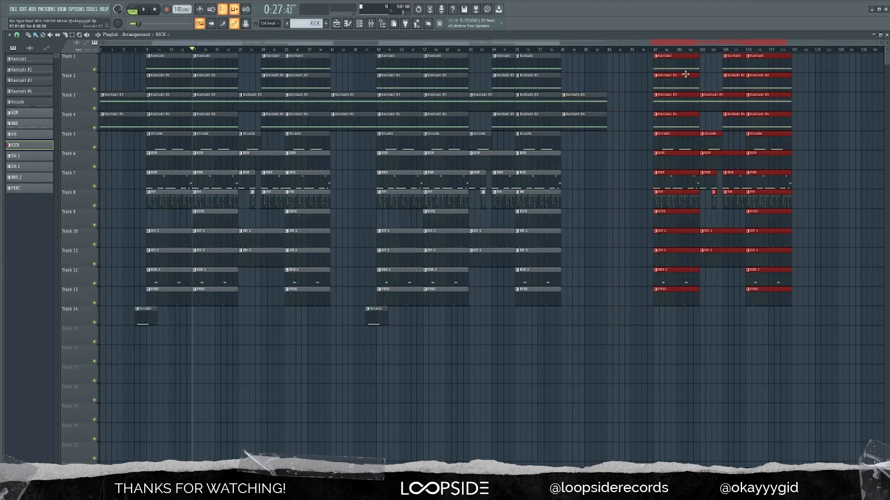
mouse_move(671, 68)
mouse_down()
mouse_move(624, 68)
mouse_move(568, 139)
mouse_move(763, 113)
mouse_up()
click(766, 68)
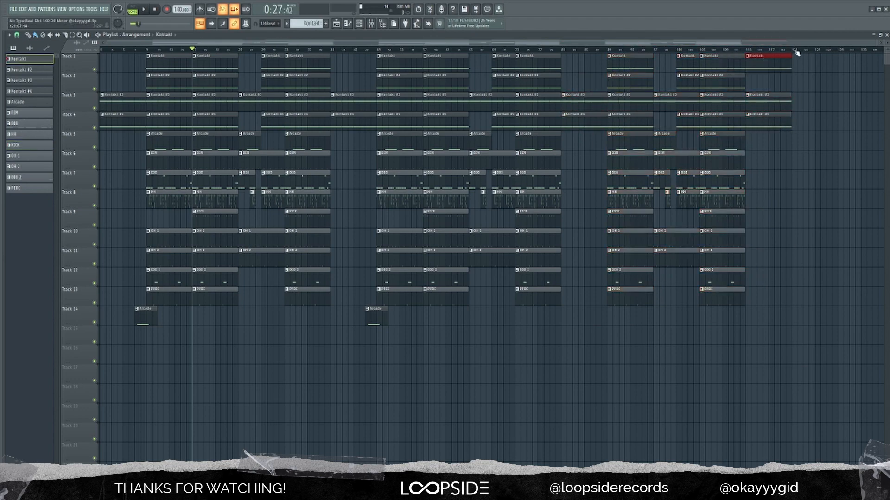
- Trim about one bar off the start of the HH, KICK, OH 1, OH 2, 808 2 and PERC clips at bar 89
key(ctrl+a)
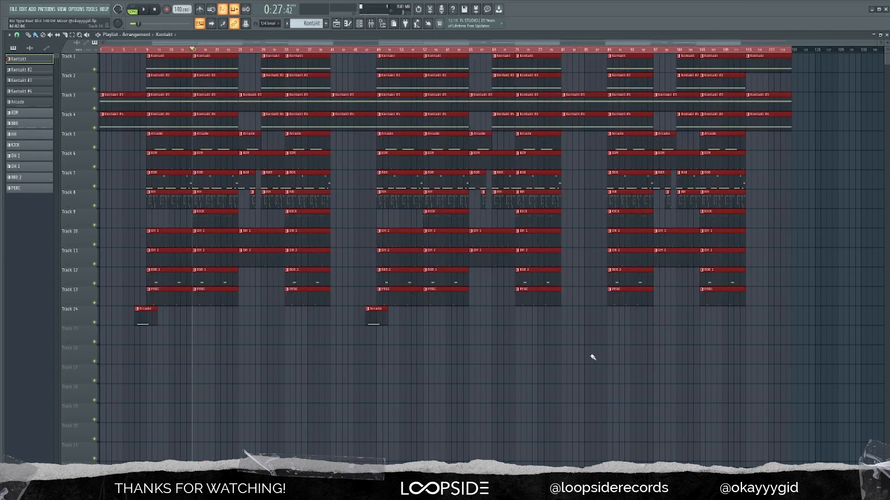
key(ctrl+d)
drag(603, 351, 614, 202)
- Play back the start of the third section from bar 89 and look over the complete arrangement
click(607, 50)
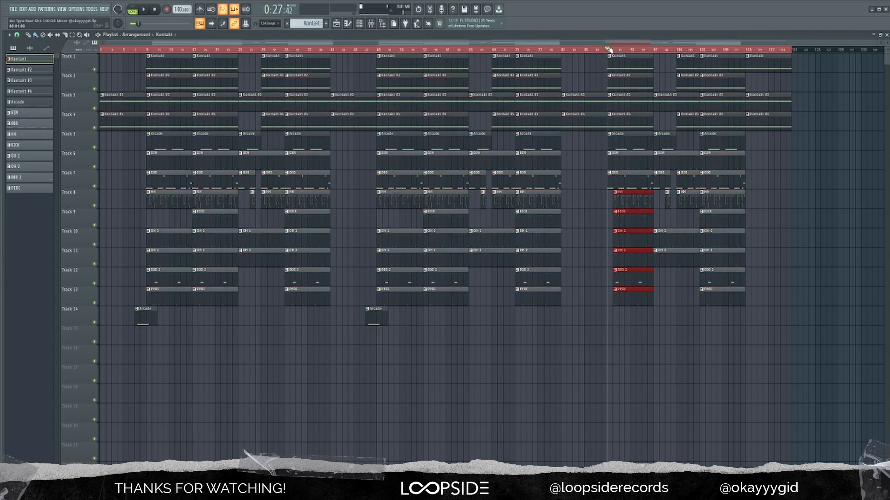
key(space)
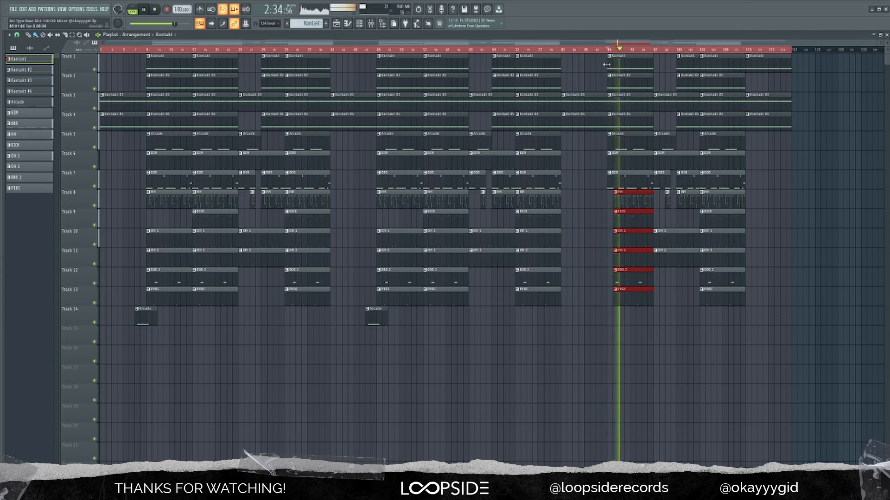
key(space)
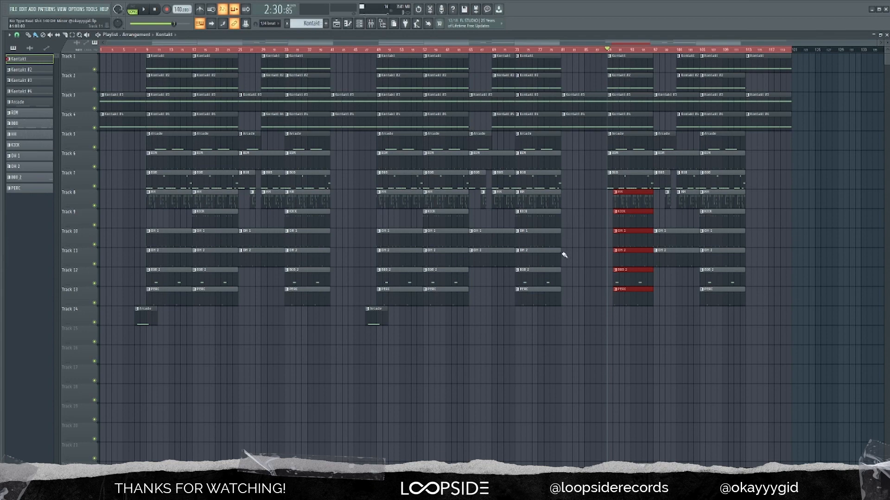
scroll(461, 351, up, 4)
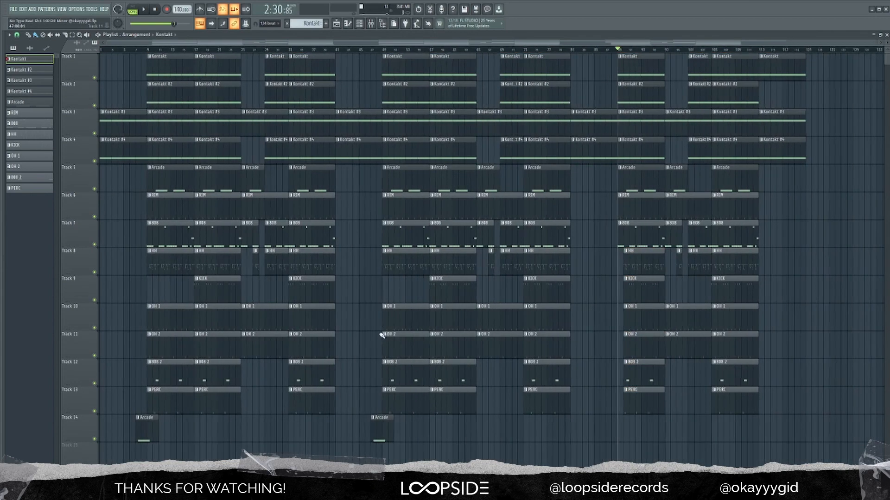
scroll(382, 336, down, 1)
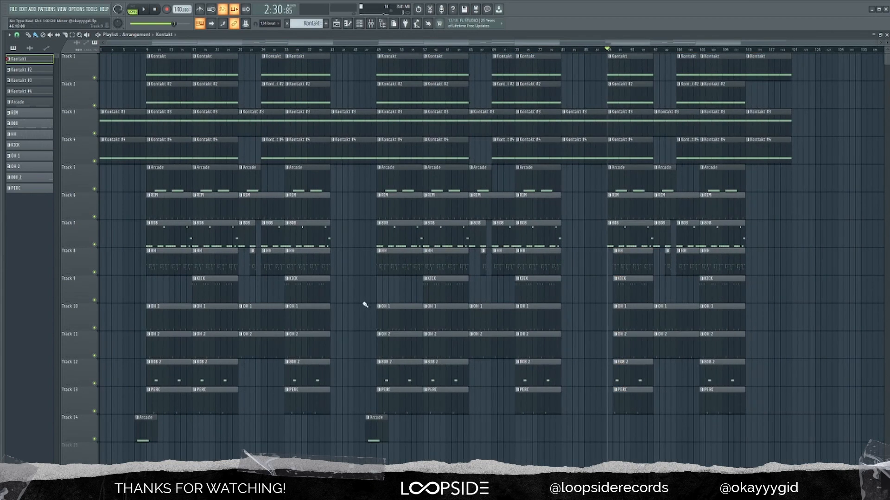